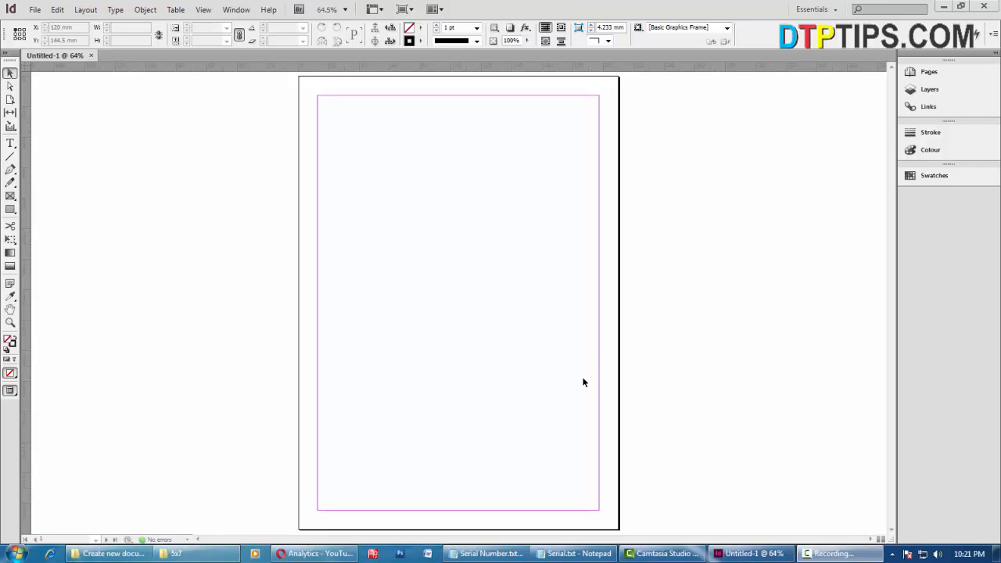
Start a new print document and expand its settings to include the bleed and slug options.
left_click(35, 9)
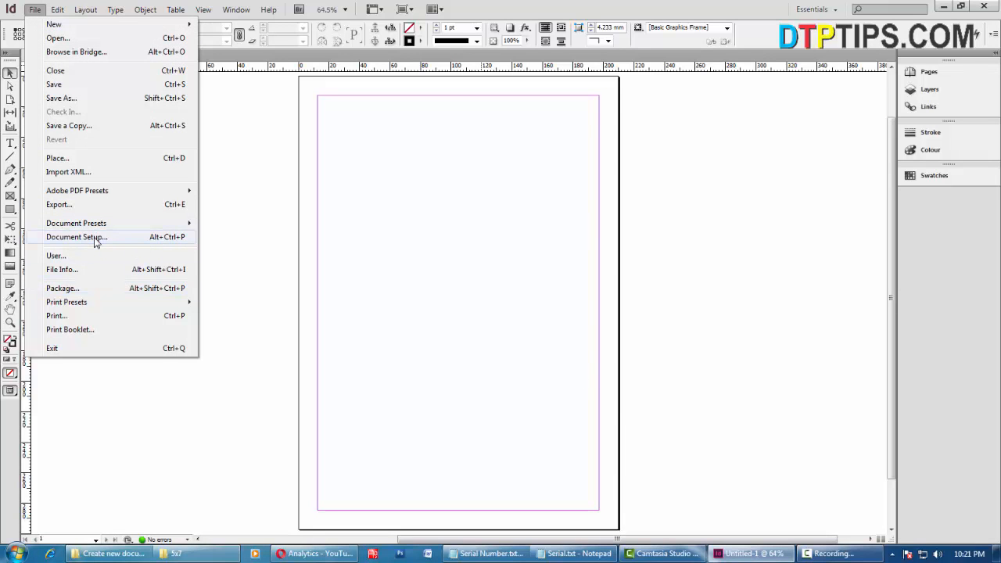
mouse_move(62, 25)
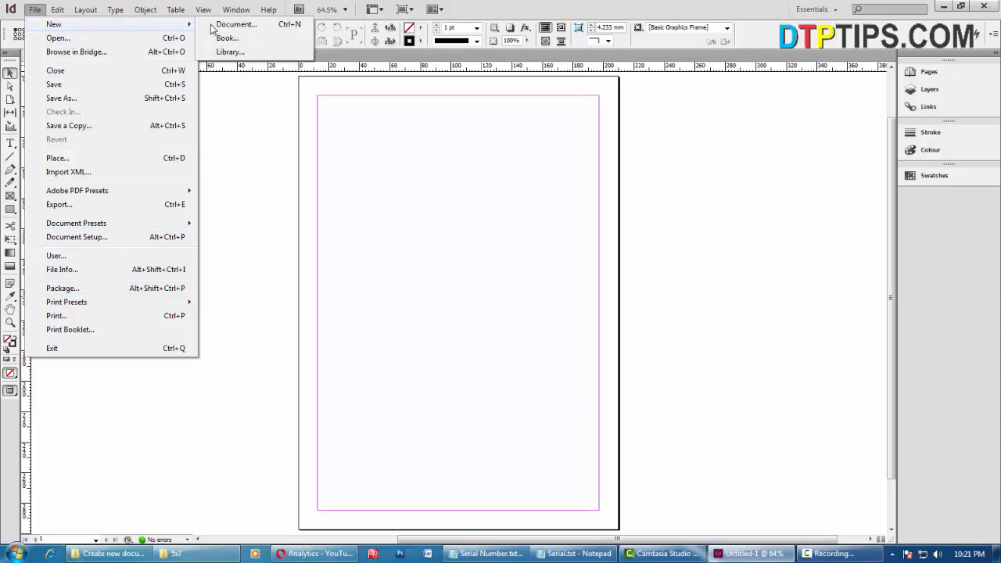
left_click(226, 26)
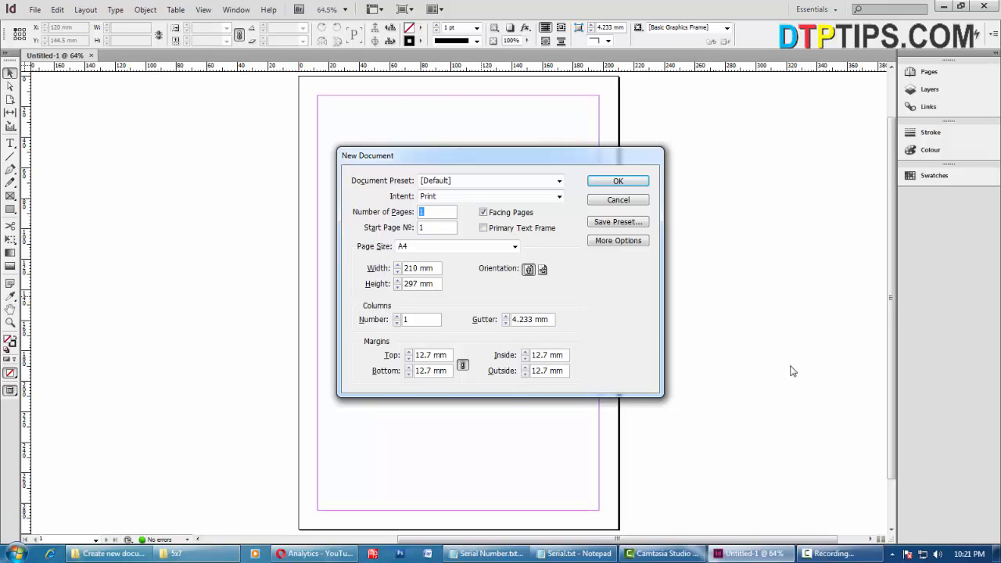
left_click_drag(502, 157, 455, 99)
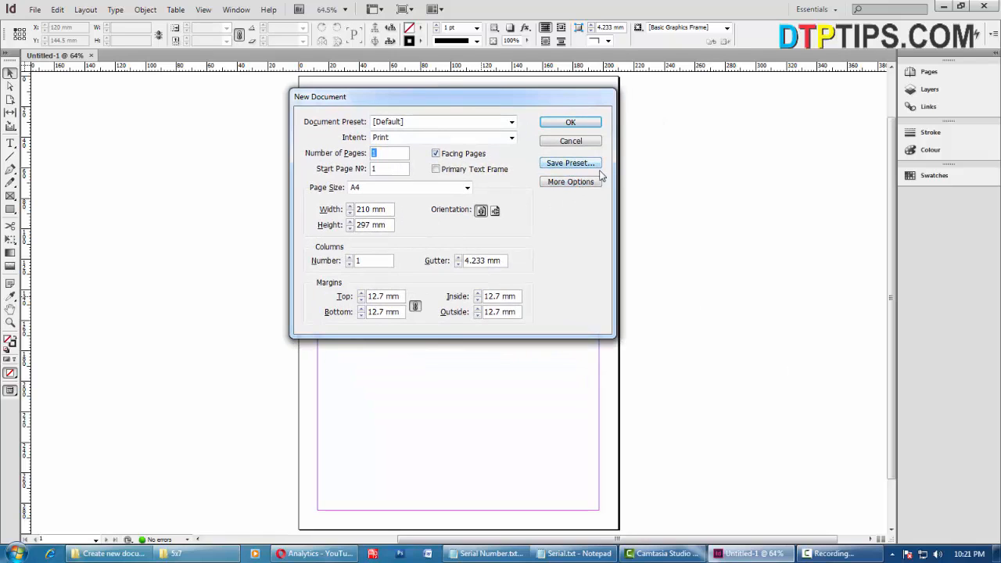
left_click(569, 185)
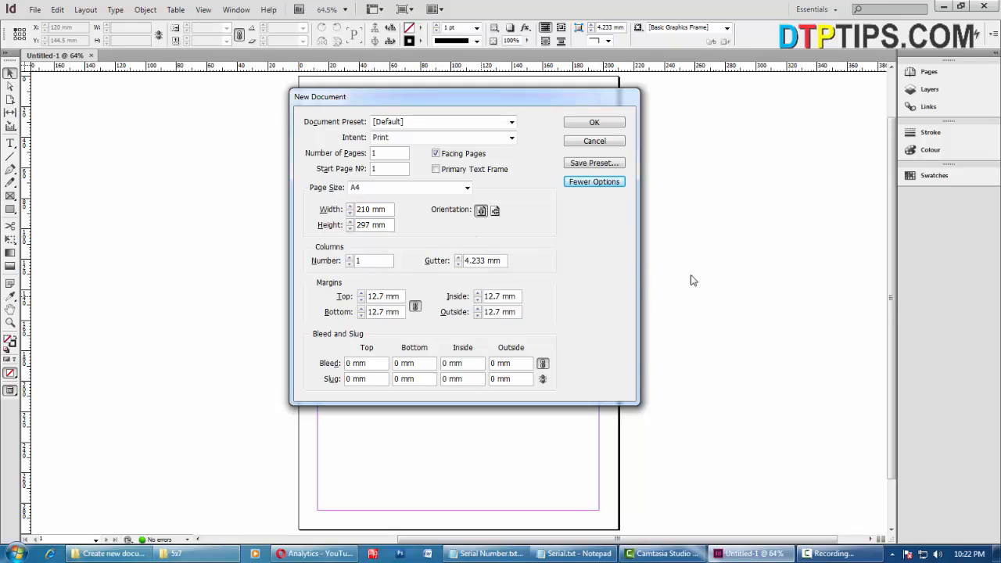
Set the page size to 127 mm wide by 177.8 mm high (5 x 7 in) and the number of pages to 16.
left_click_drag(392, 209, 209, 209)
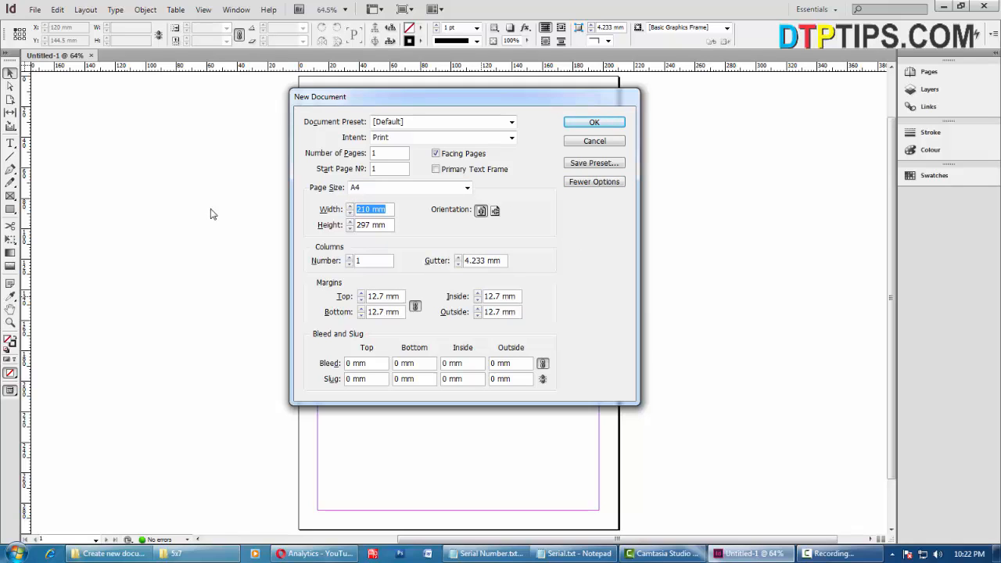
type("5")
key("Tab")
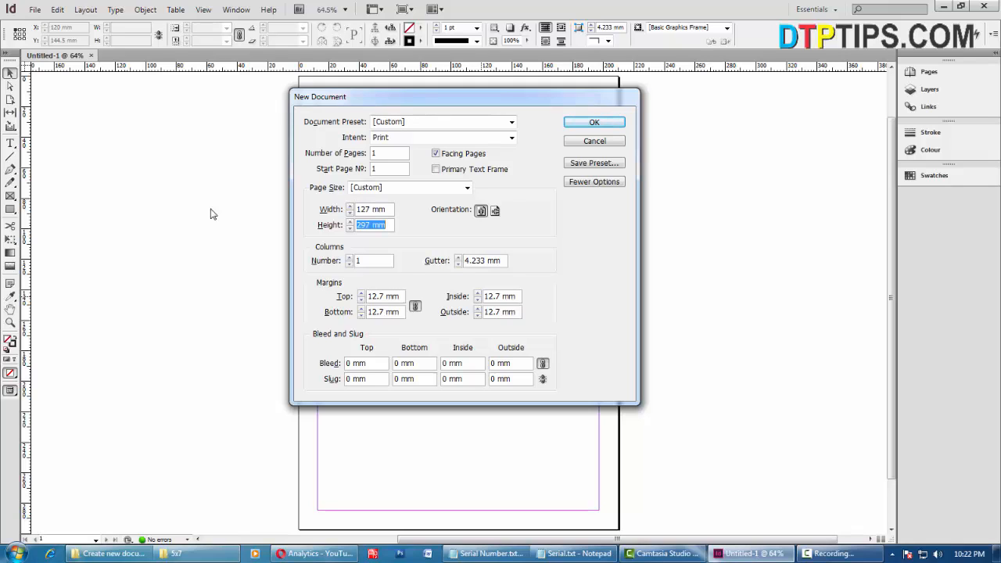
type("7")
key("Tab")
left_click_drag(391, 155, 342, 156)
type("16")
Save the current document settings as a preset named "5x7 in page 16".
left_click(513, 123)
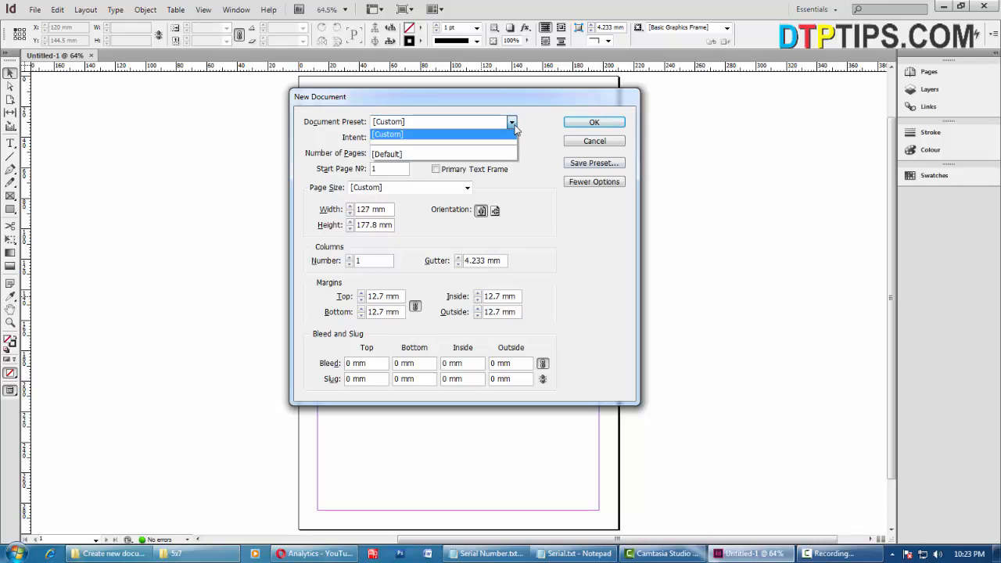
left_click(514, 123)
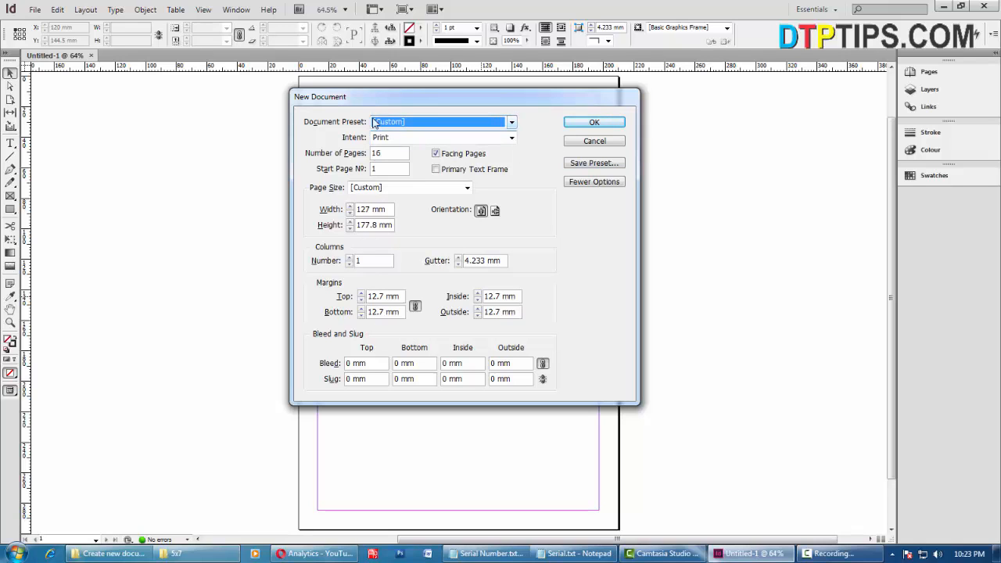
left_click(583, 164)
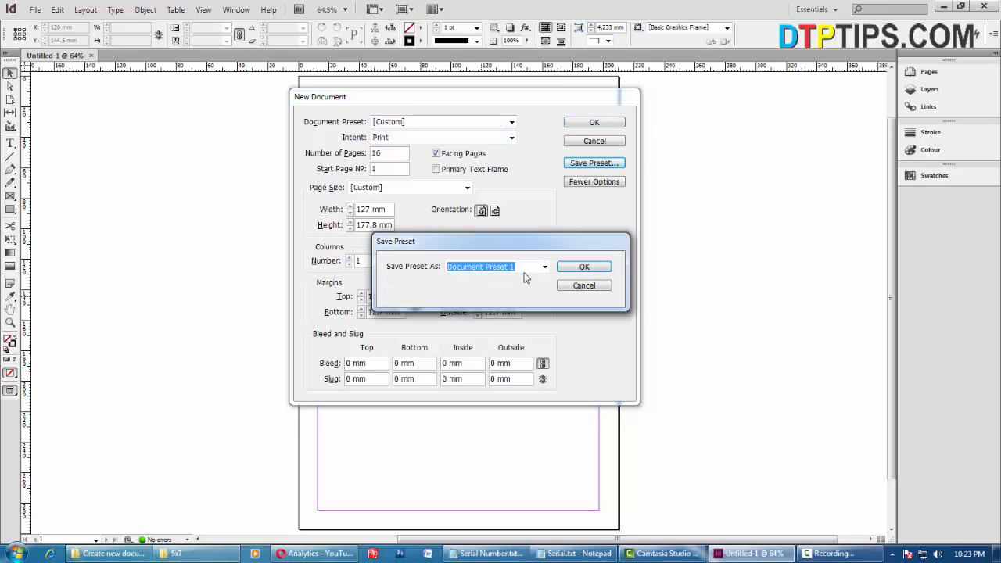
type("5x7")
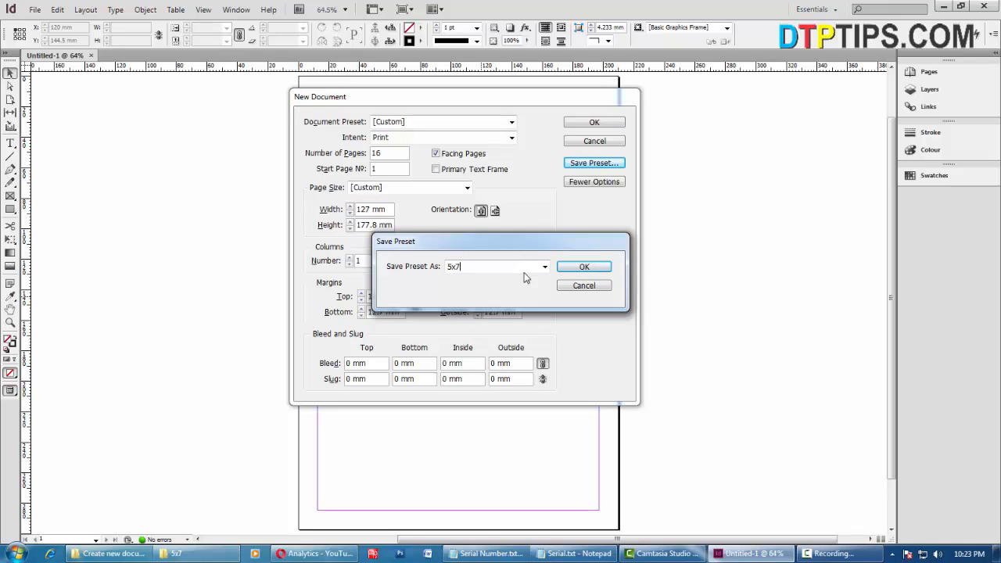
type(" in page 16")
left_click(585, 267)
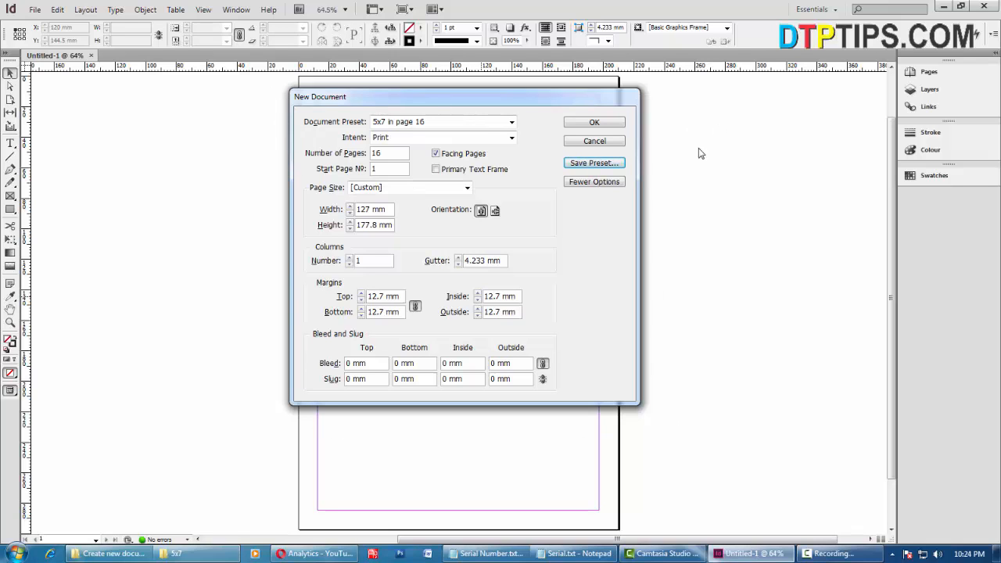
Create the document from these settings and display the thumbnails of all its pages.
left_click(594, 126)
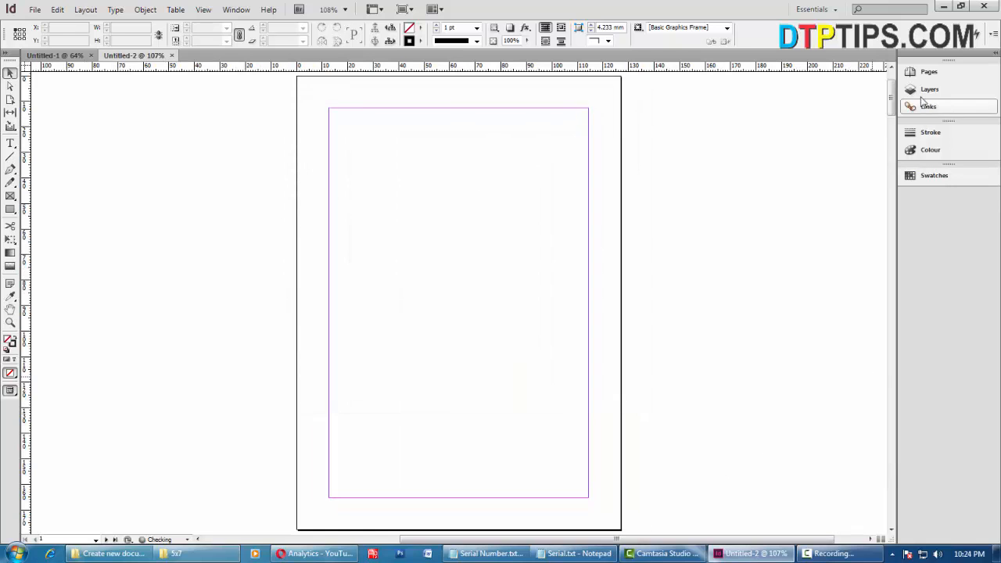
left_click(928, 72)
left_click_drag(893, 203, 893, 525)
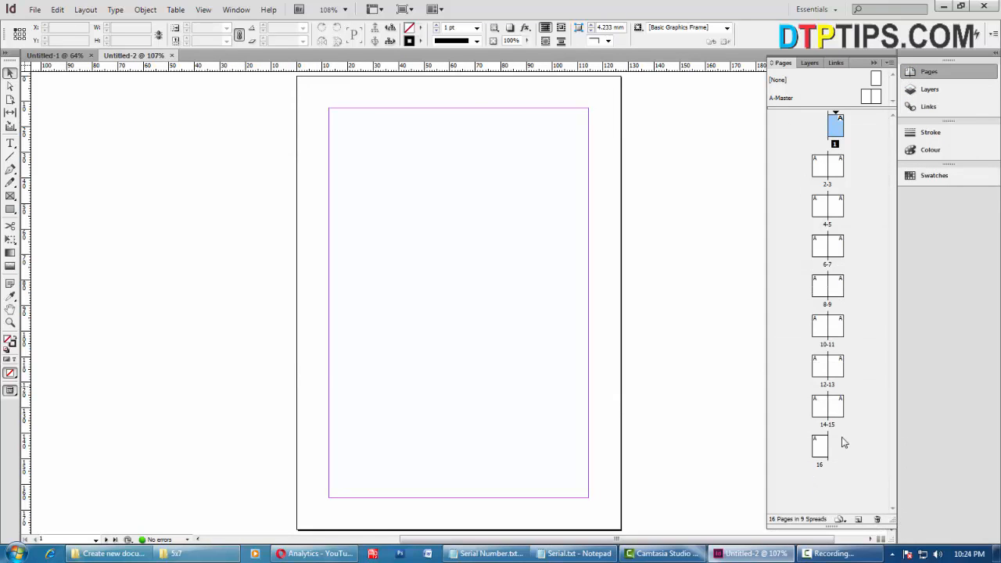
Review the new document's setup, including its bleed and slug values, and close it without changes.
left_click(36, 9)
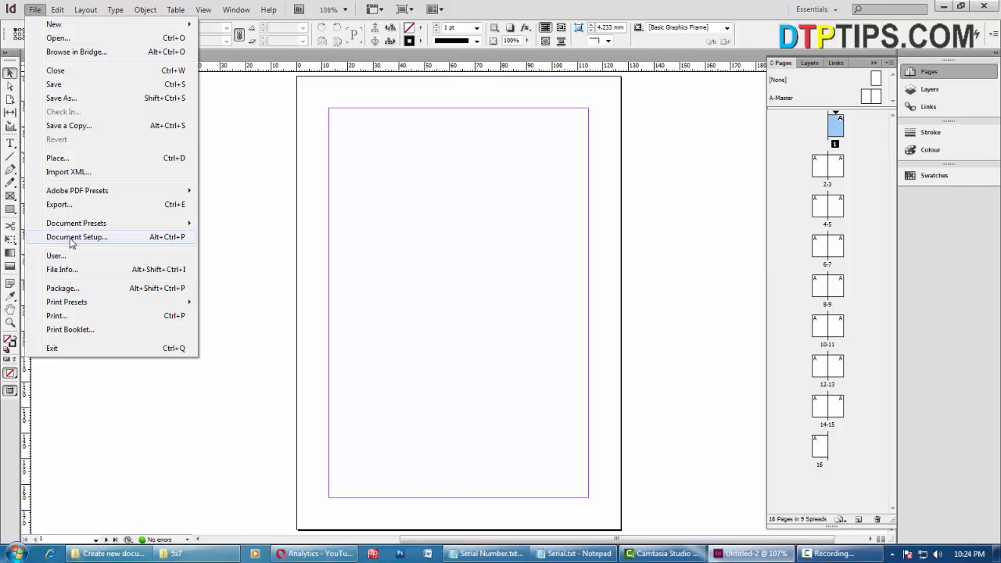
left_click(71, 241)
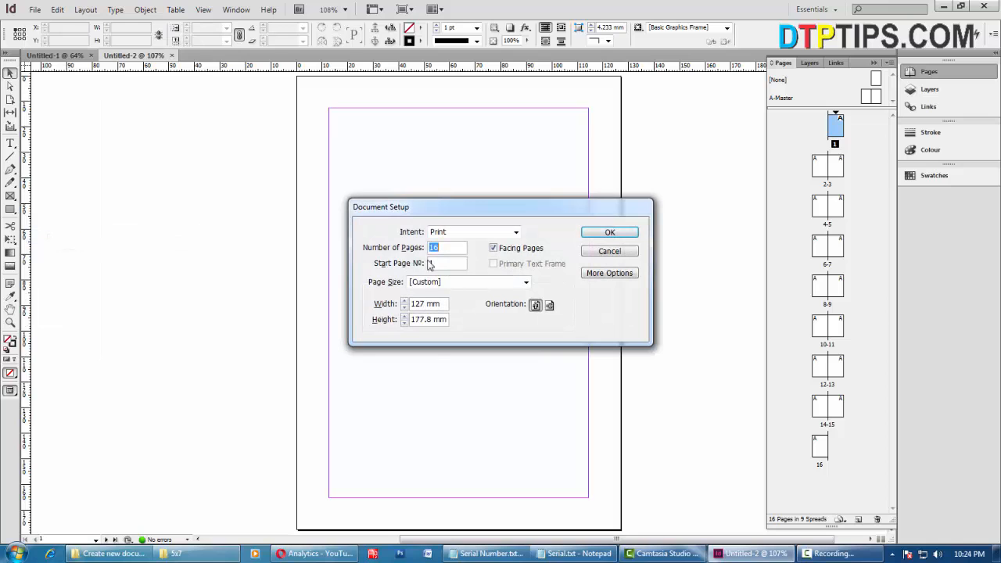
left_click(607, 273)
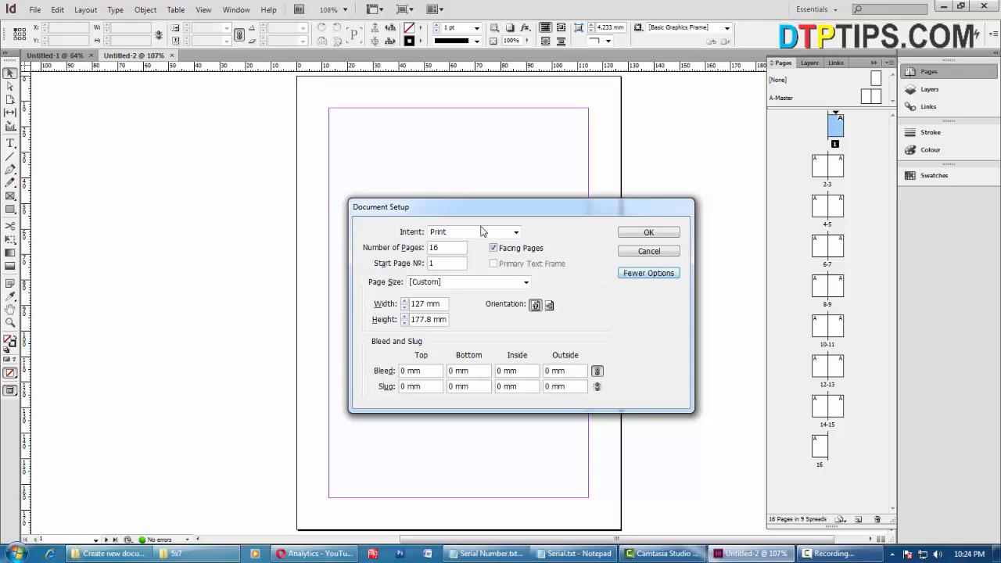
left_click_drag(534, 208, 334, 104)
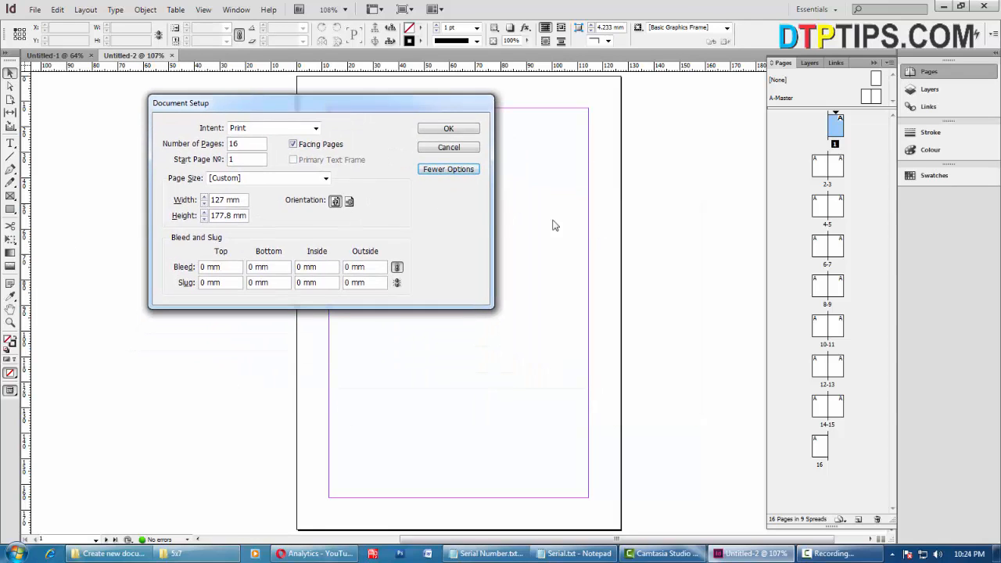
left_click(449, 149)
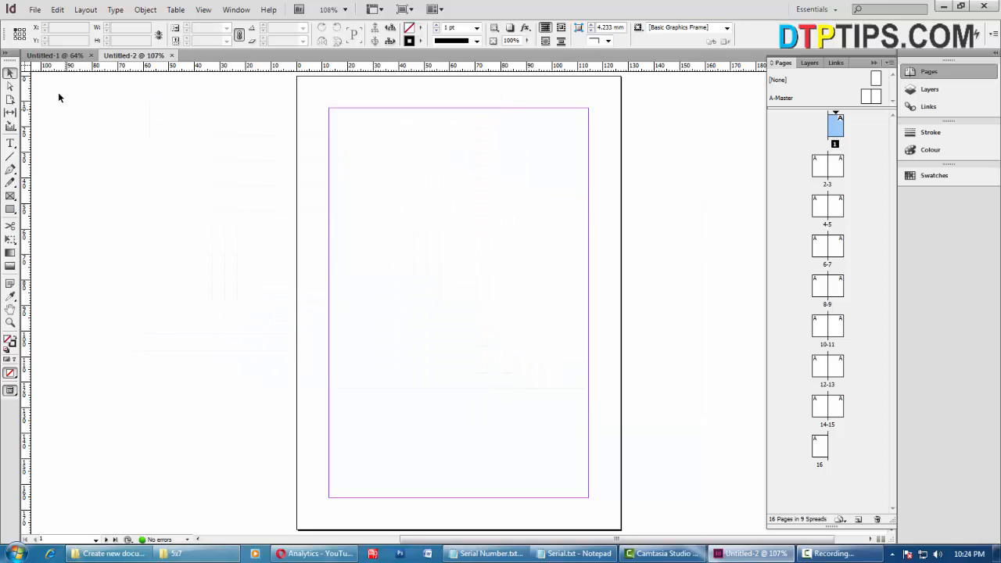
Bring up the new document settings and compare the [Default] preset with the saved "5x7 in page 16" preset.
left_click(34, 11)
mouse_move(57, 26)
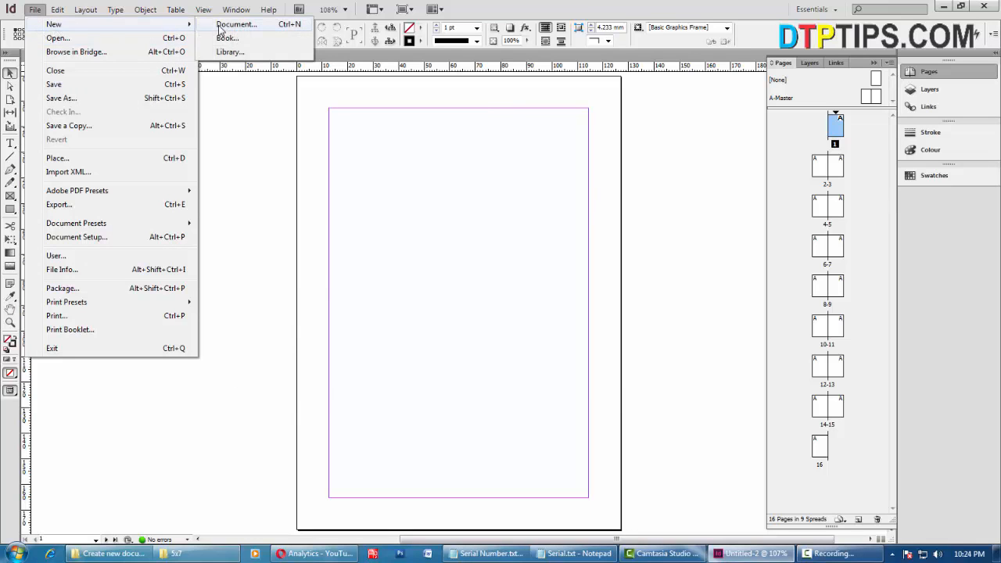
left_click(229, 24)
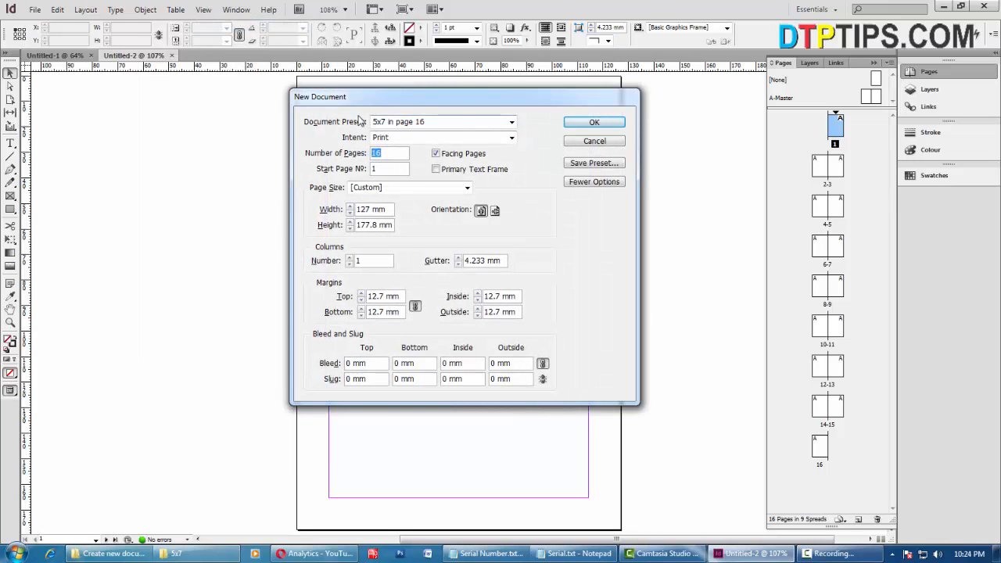
left_click(406, 125)
left_click(406, 125)
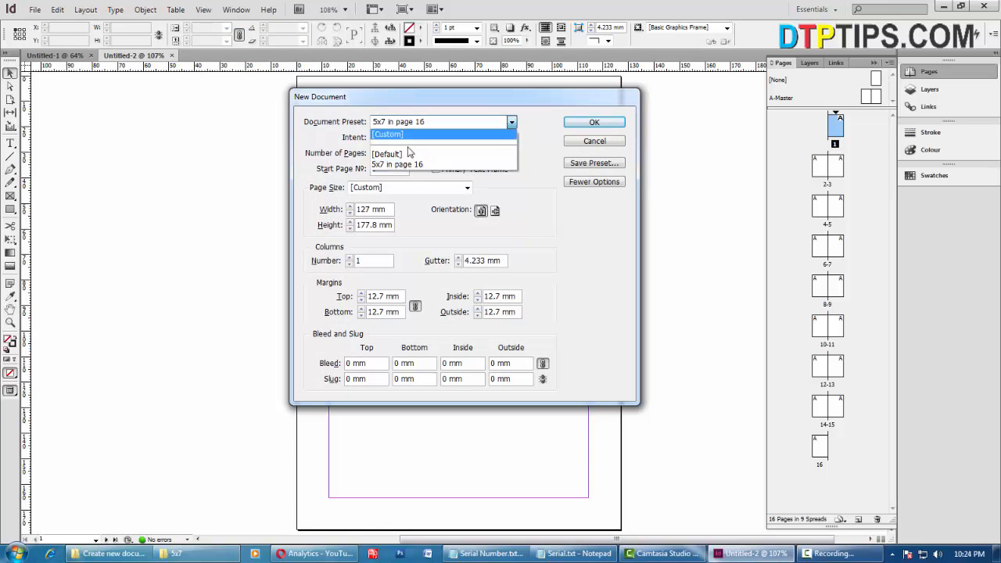
left_click(410, 154)
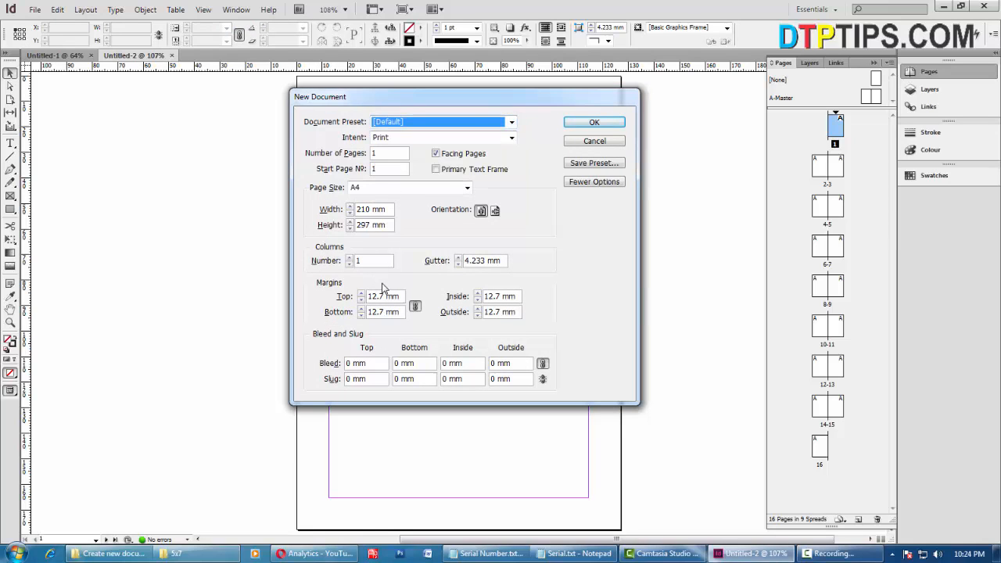
left_click(438, 123)
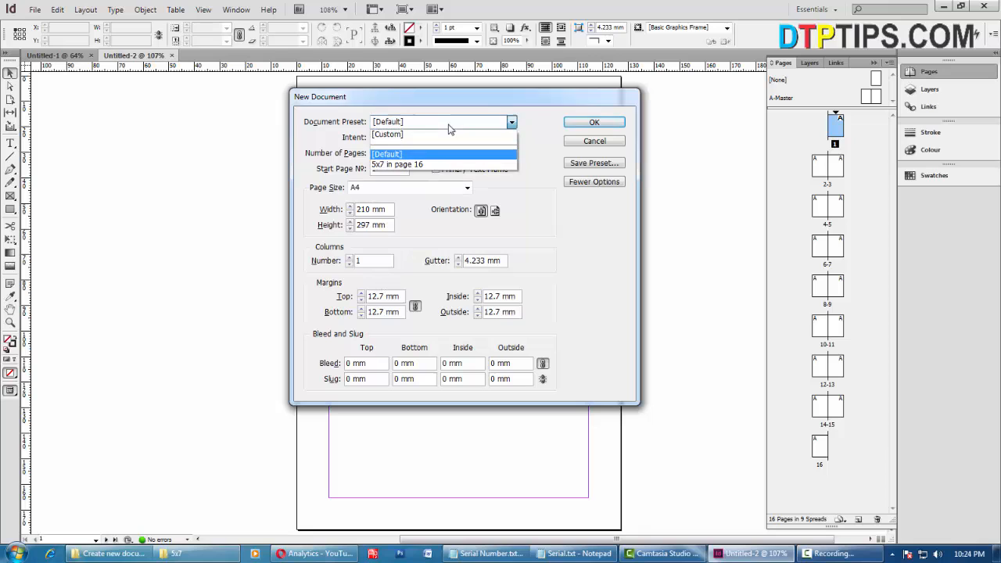
left_click(427, 165)
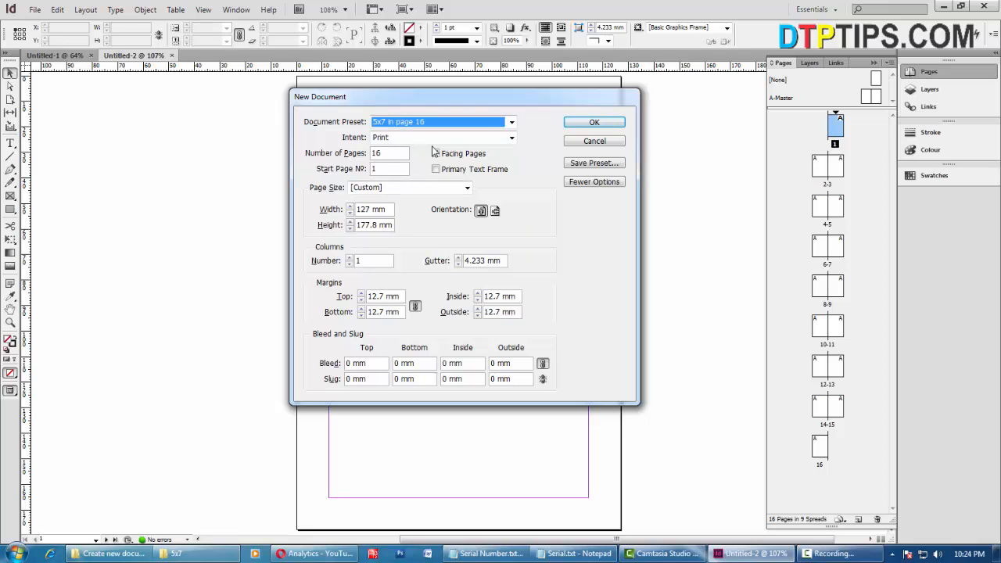
Switch the document preset to [Default] and back to "5x7 in page 16" to check their values, and cancel the new document.
left_click(436, 154)
left_click(469, 124)
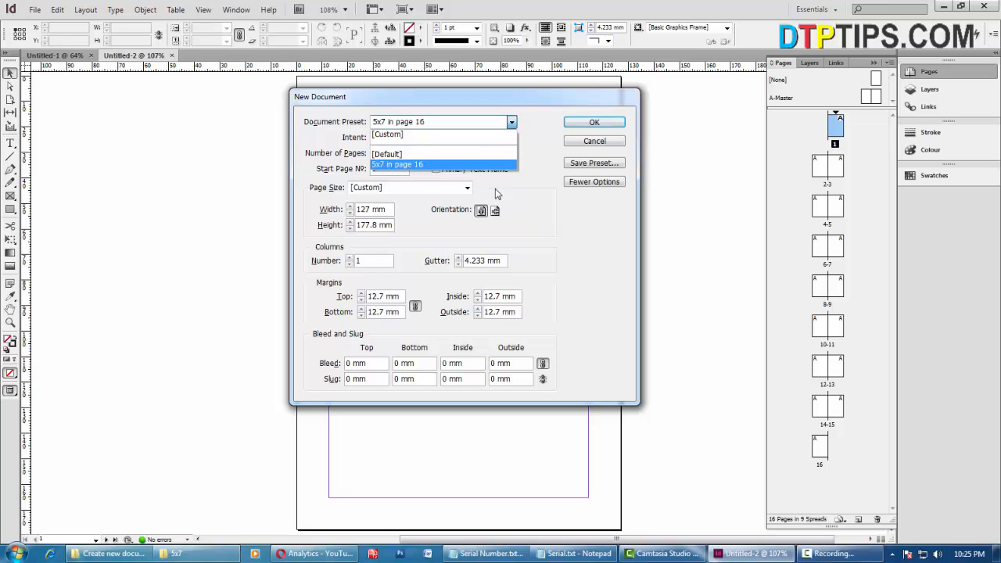
key("Return")
left_click(434, 124)
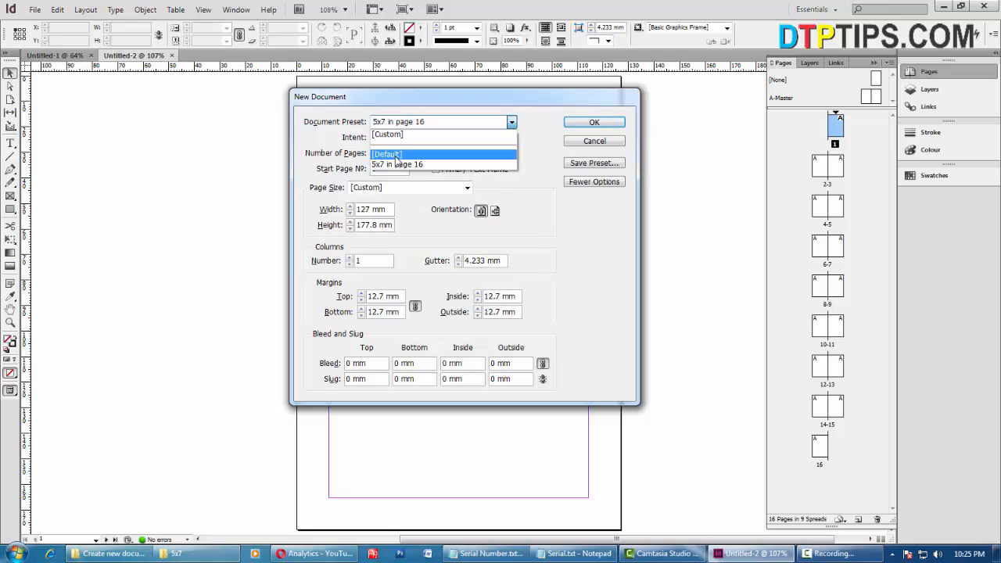
left_click(397, 155)
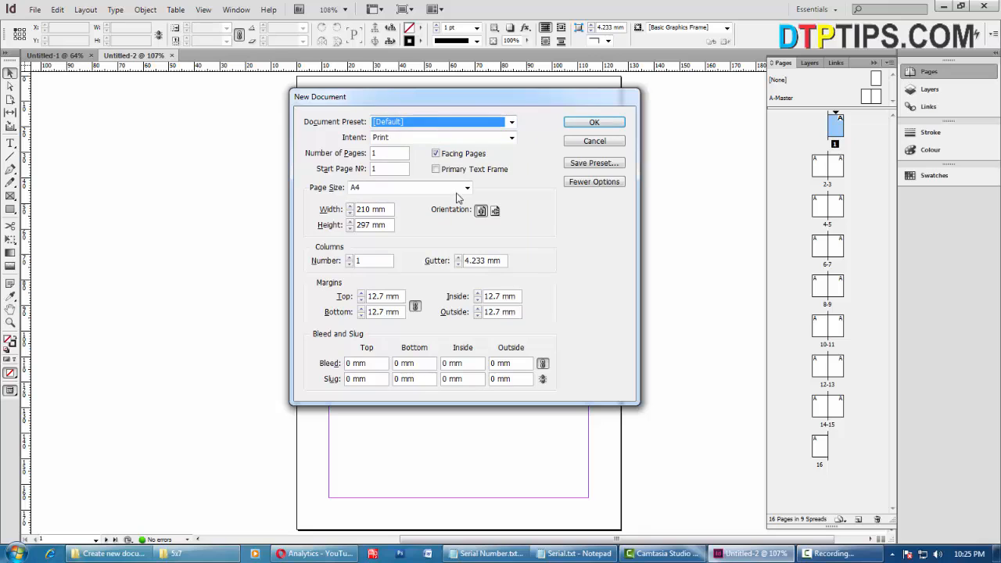
left_click(447, 120)
left_click(380, 164)
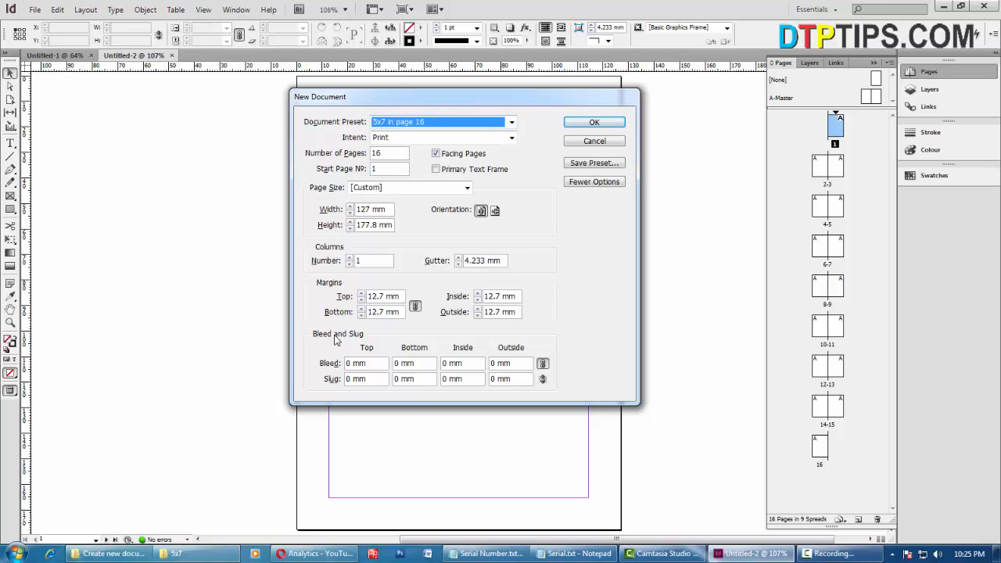
left_click(597, 144)
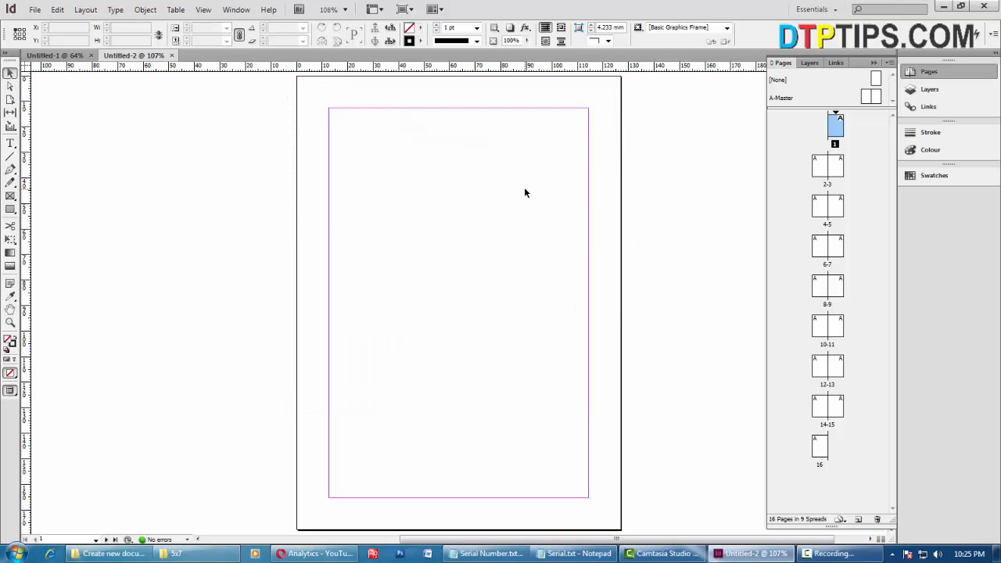
Check the open document's page size, page count, bleed and slug in its setup again, and close it without changes.
left_click(35, 10)
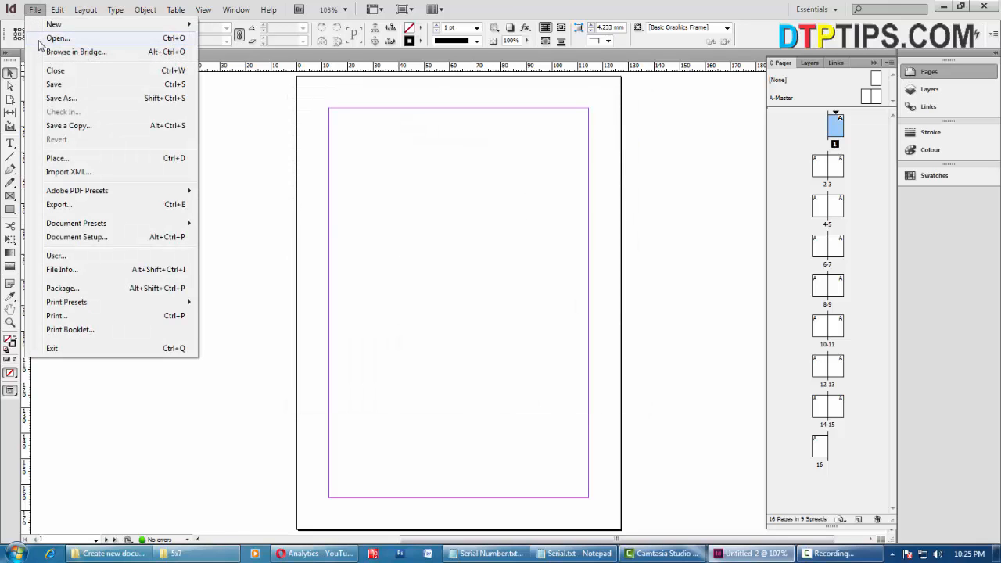
left_click(78, 239)
left_click(449, 171)
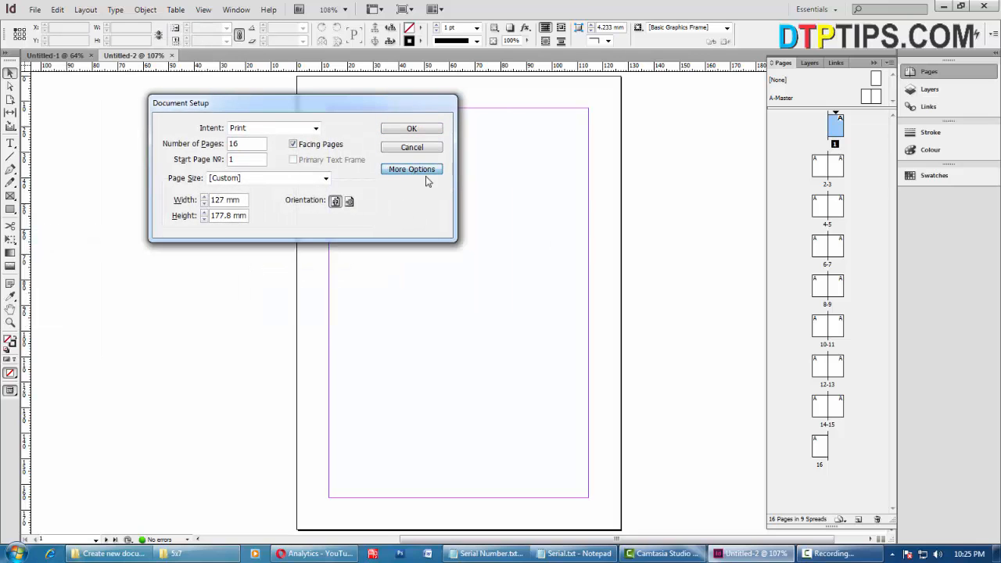
left_click(412, 169)
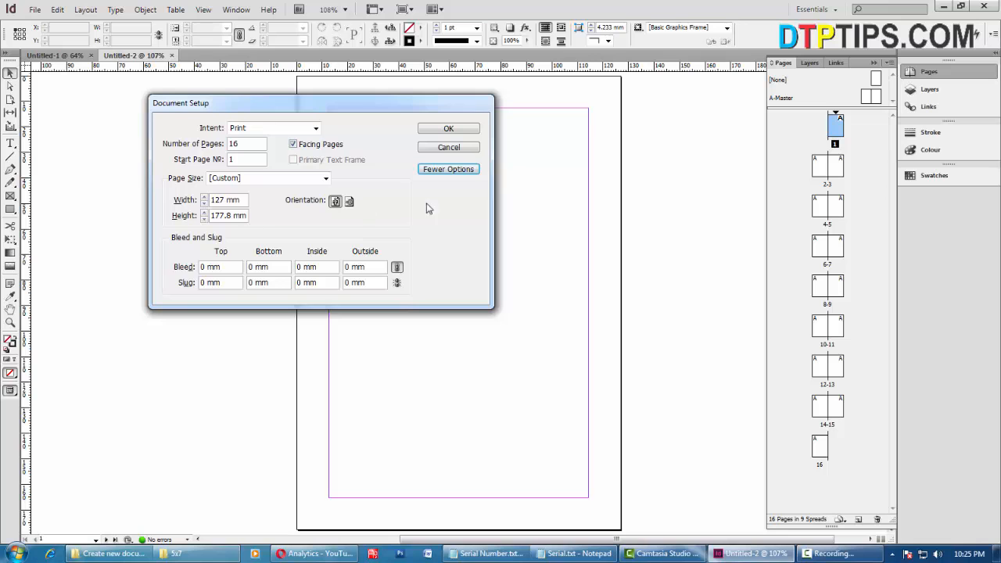
left_click(449, 148)
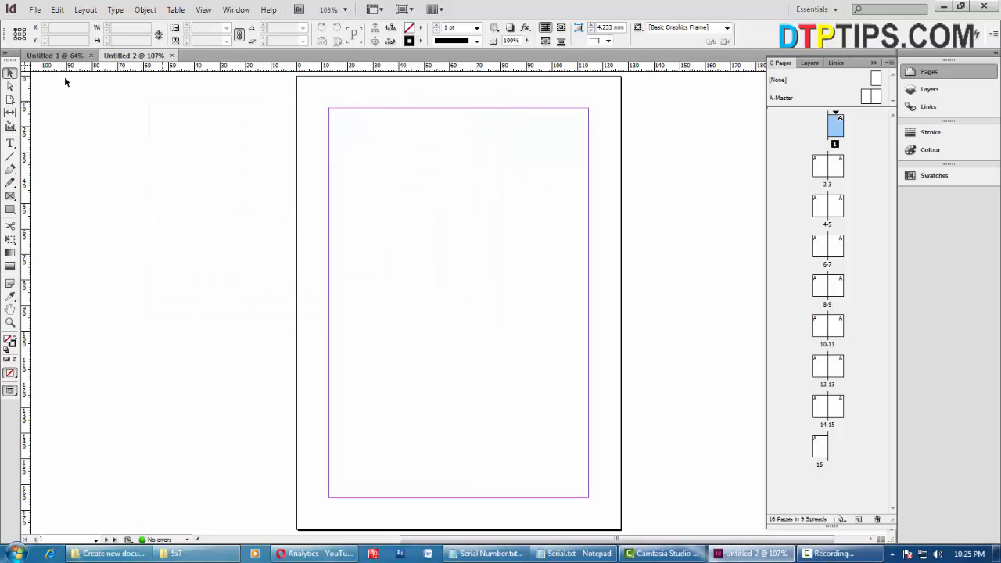
Bring up the new document settings, show the additional options to check the bleed and slug values, and cancel.
left_click(35, 9)
mouse_move(53, 25)
left_click(227, 25)
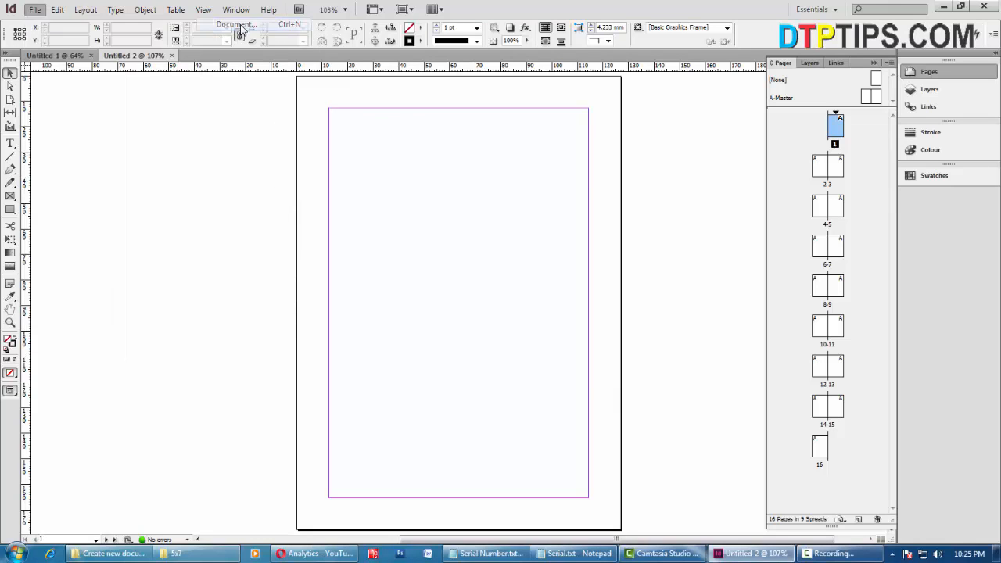
left_click(588, 184)
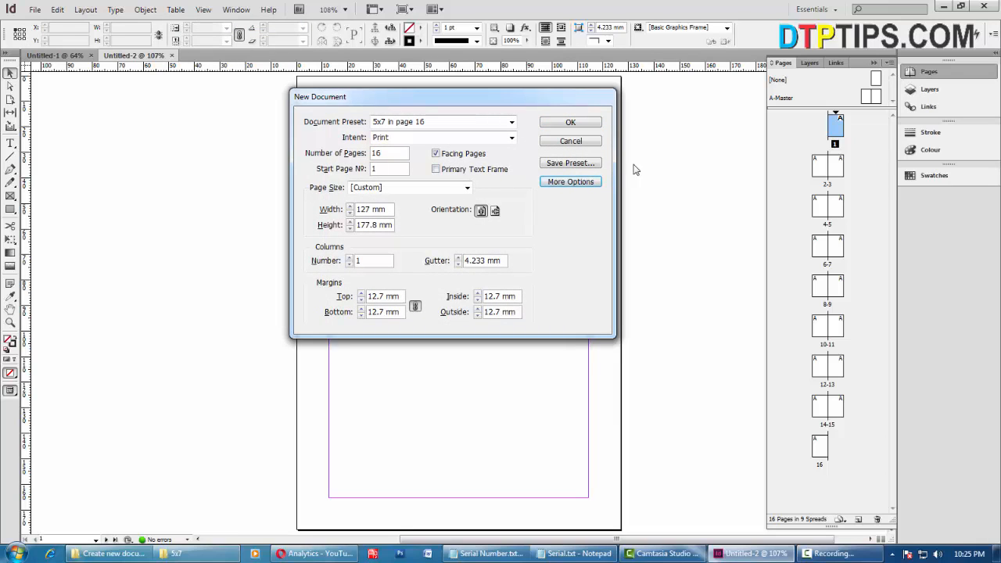
left_click(588, 185)
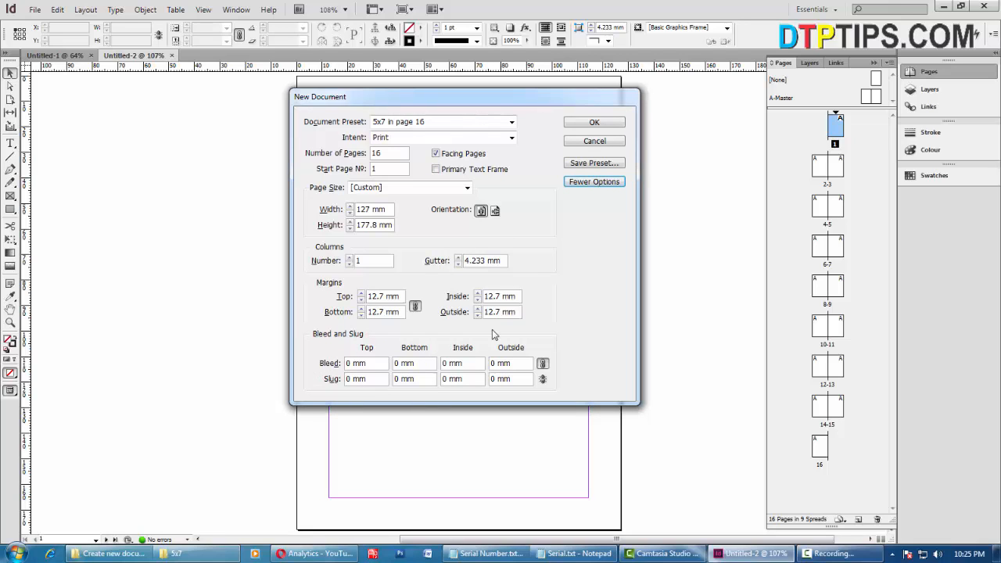
left_click(593, 142)
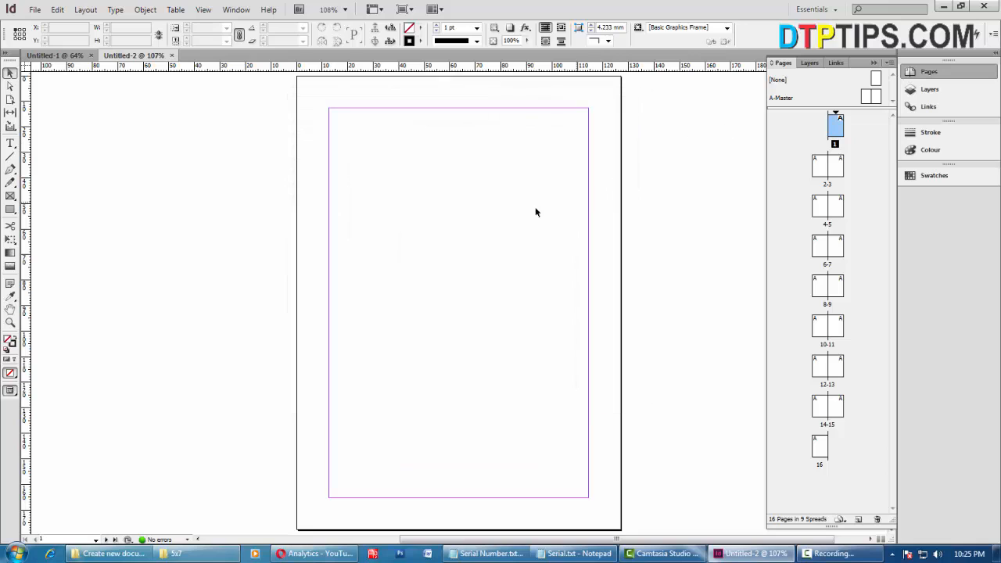
Draw a rectangle about 127 by 77 mm across the full page width and fill it with the magenta swatch (C=0 M=100 Y=0 K=0).
left_click(10, 210)
mouse_move(299, 158)
left_mouse_down()
mouse_move(345, 321)
mouse_move(597, 365)
mouse_move(621, 355)
left_mouse_up()
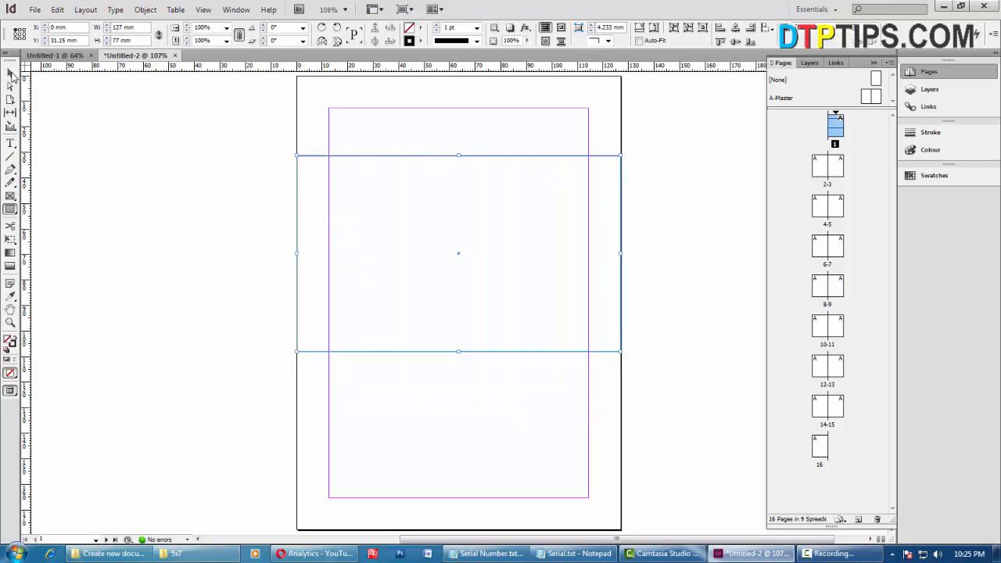
left_click(9, 72)
left_click(931, 175)
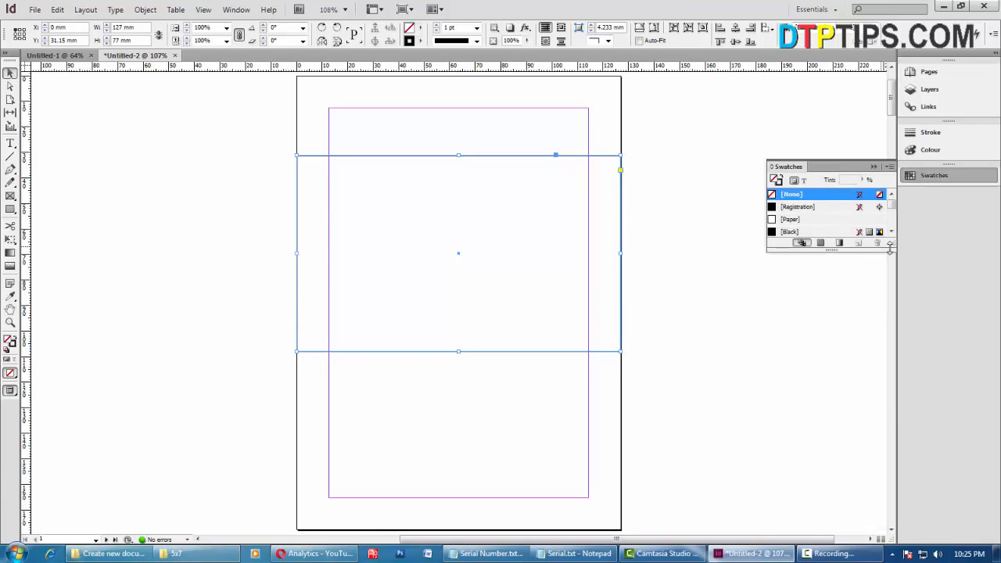
left_click_drag(893, 249, 893, 463)
left_click(783, 263)
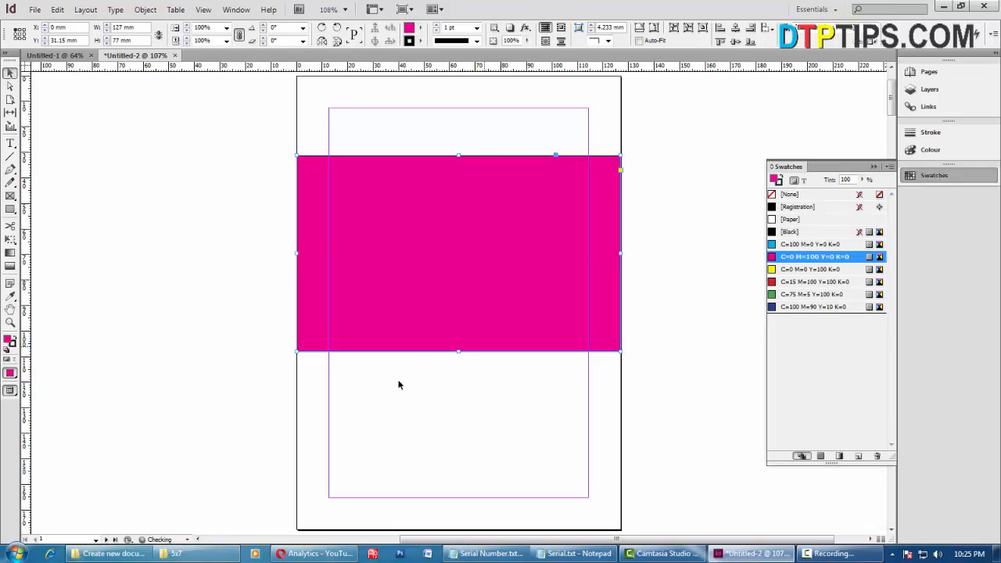
left_click(257, 386)
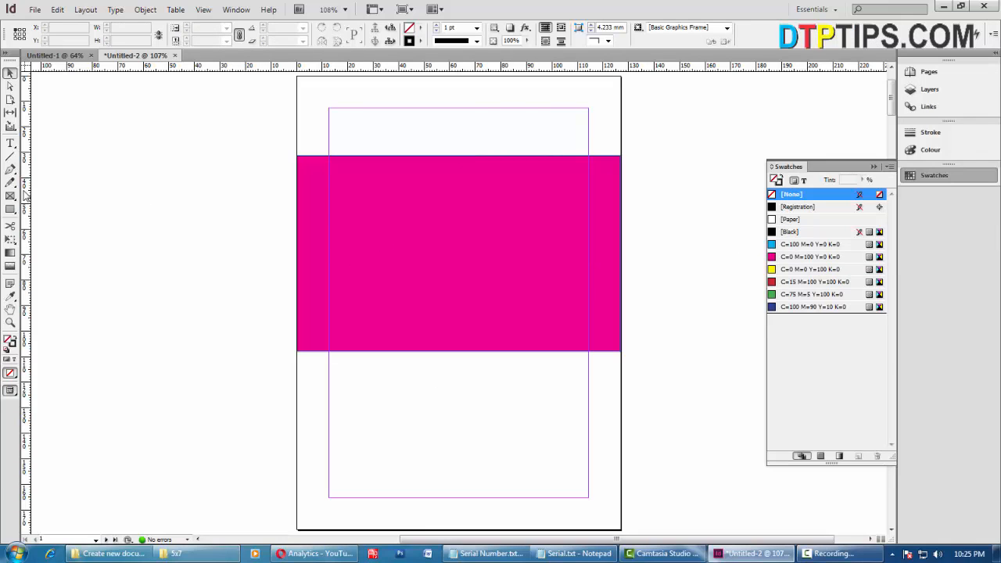
left_click(10, 156)
left_click(10, 72)
left_click(402, 258)
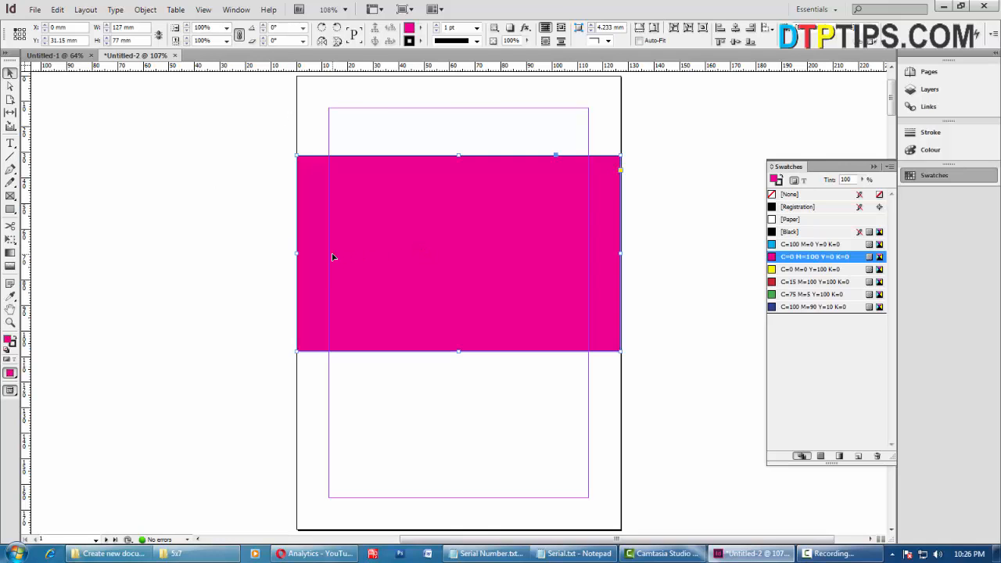
left_click(174, 166)
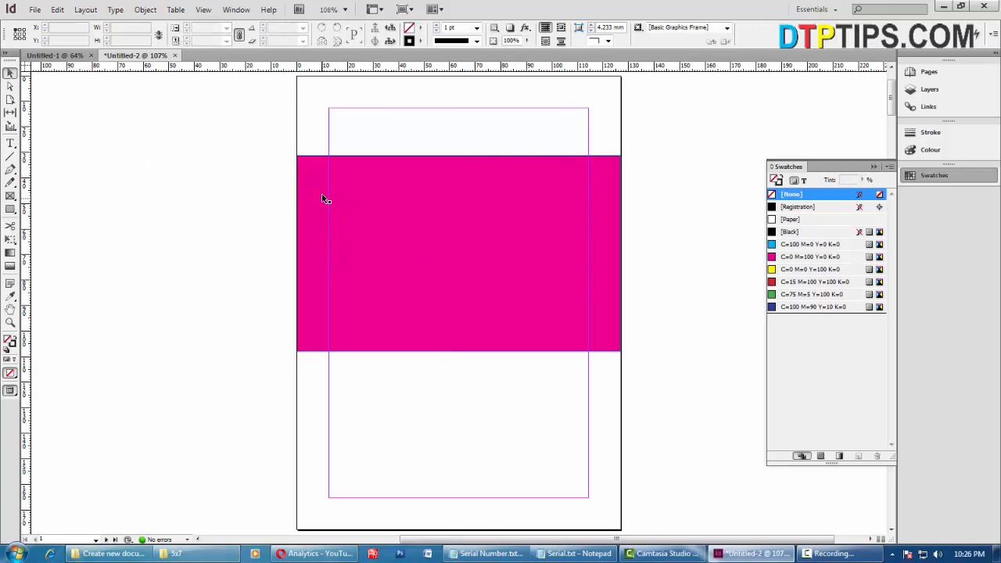
left_click(320, 199)
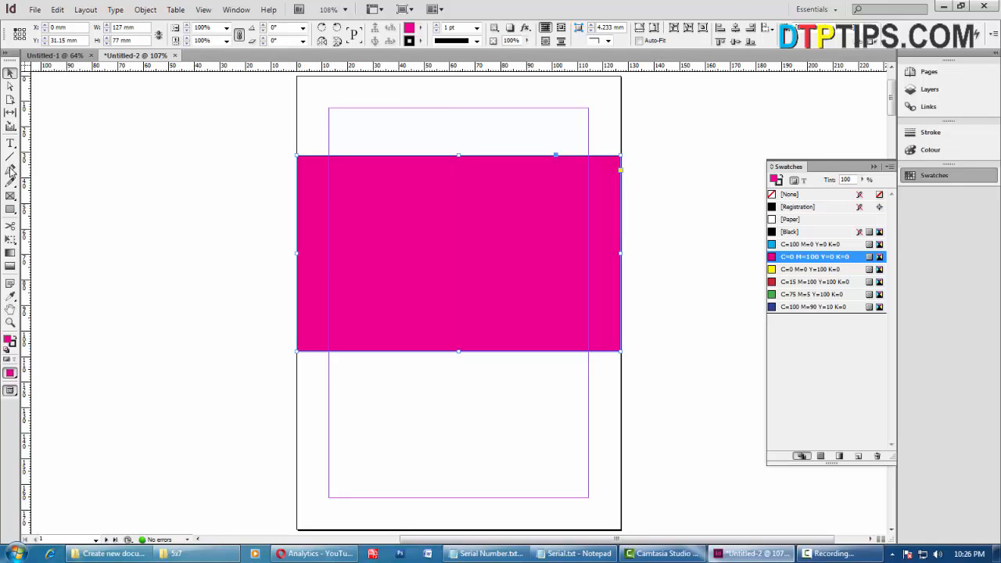
Draw a small square about 2.5 mm wide at the page's left edge above the magenta rectangle.
left_click(11, 208)
left_click_drag(295, 94, 301, 99)
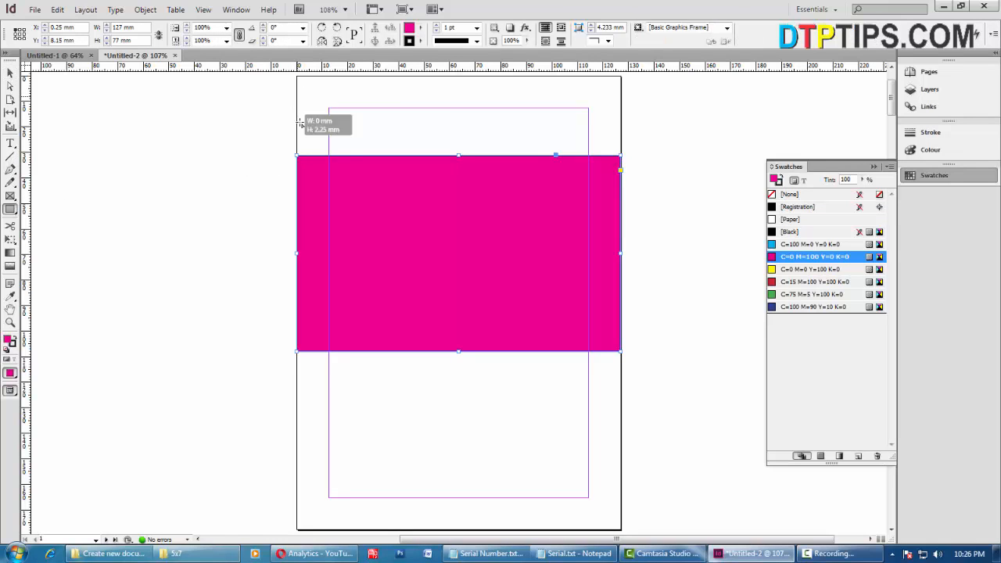
left_click_drag(297, 394, 303, 403)
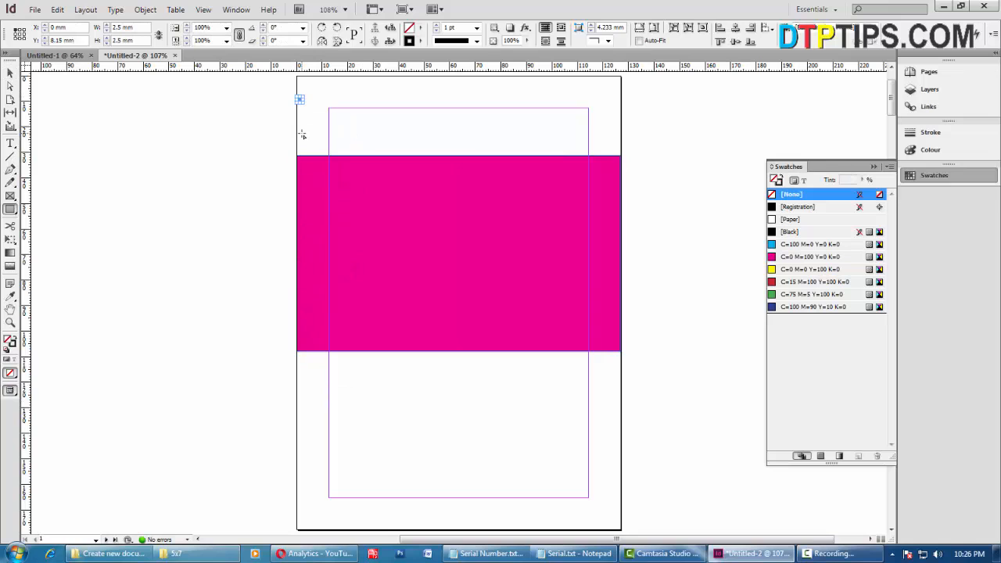
left_click_drag(298, 137, 298, 435)
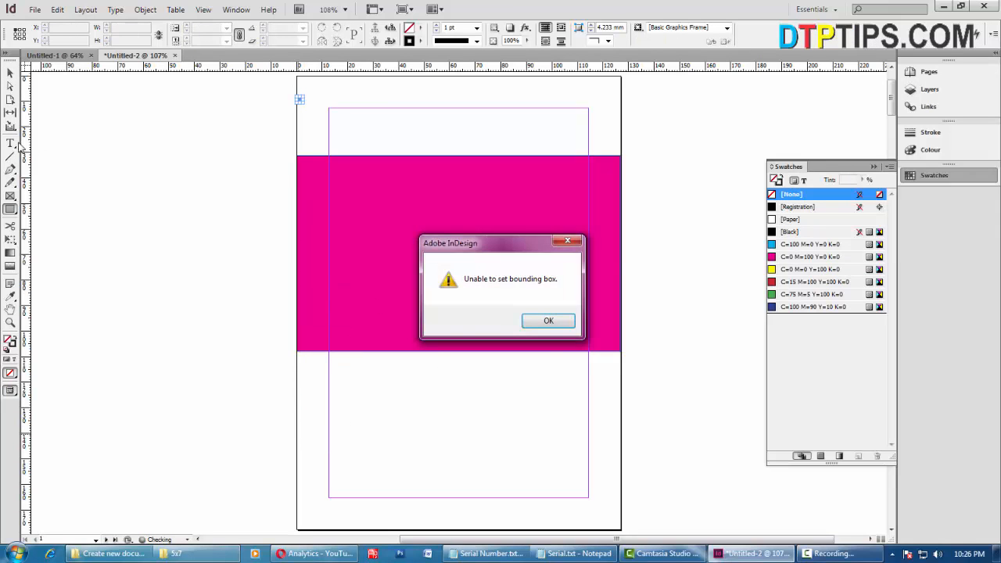
left_click(548, 320)
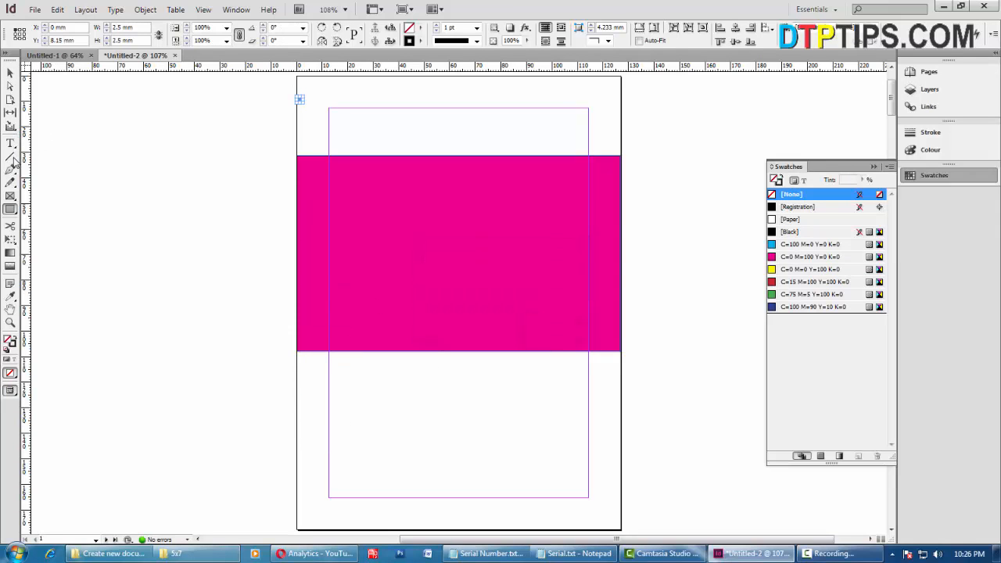
Draw a vertical line about 107 mm long along the page's left edge and shift it slightly outside the page.
left_click(12, 159)
left_click_drag(297, 125, 298, 401)
left_click(11, 73)
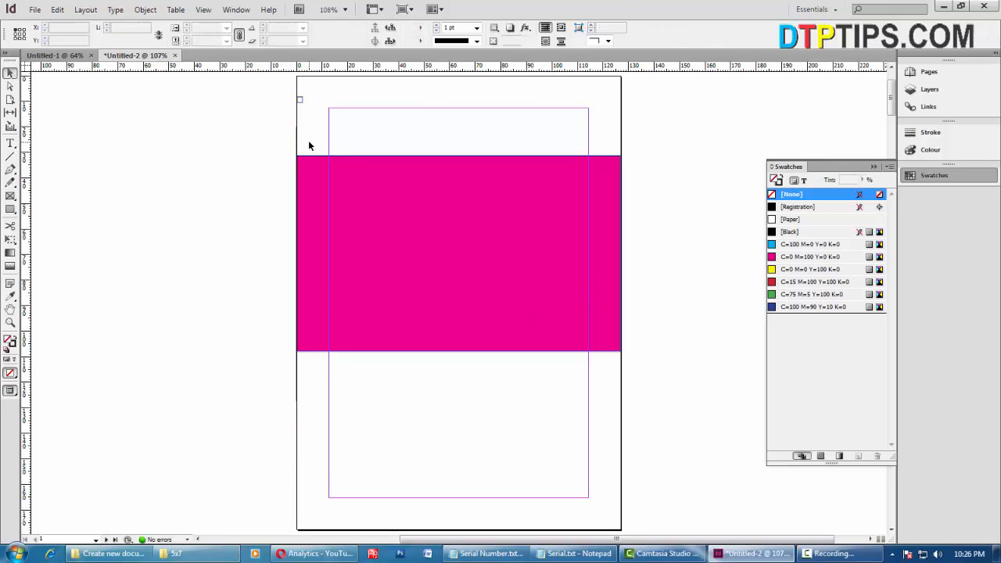
left_click(297, 122)
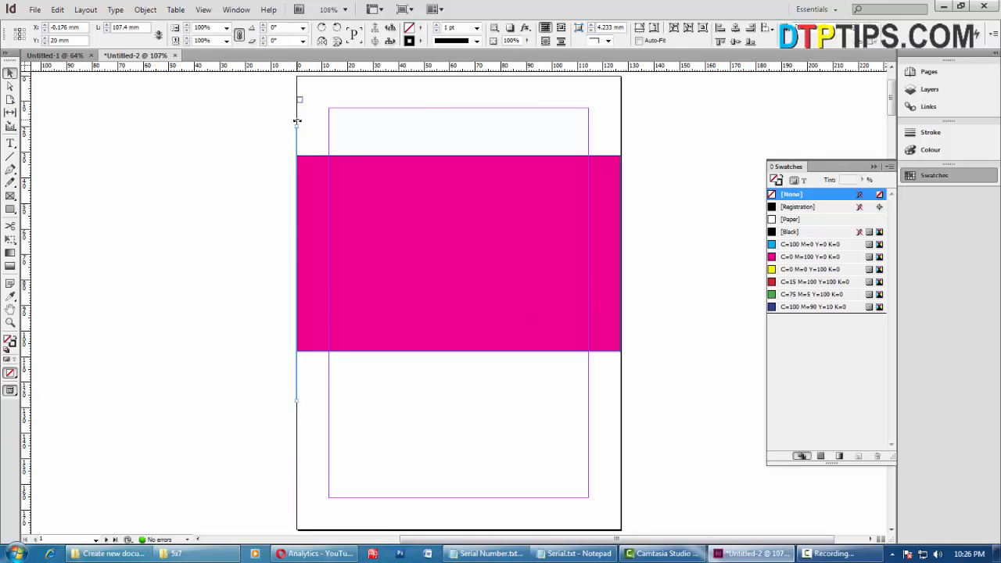
left_click(387, 286)
left_click(277, 160)
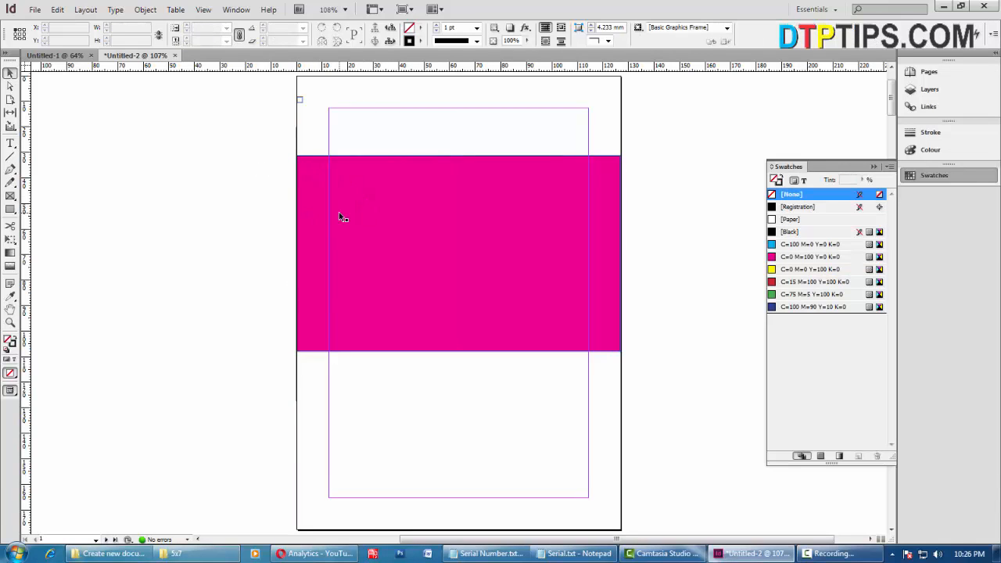
left_click(430, 221)
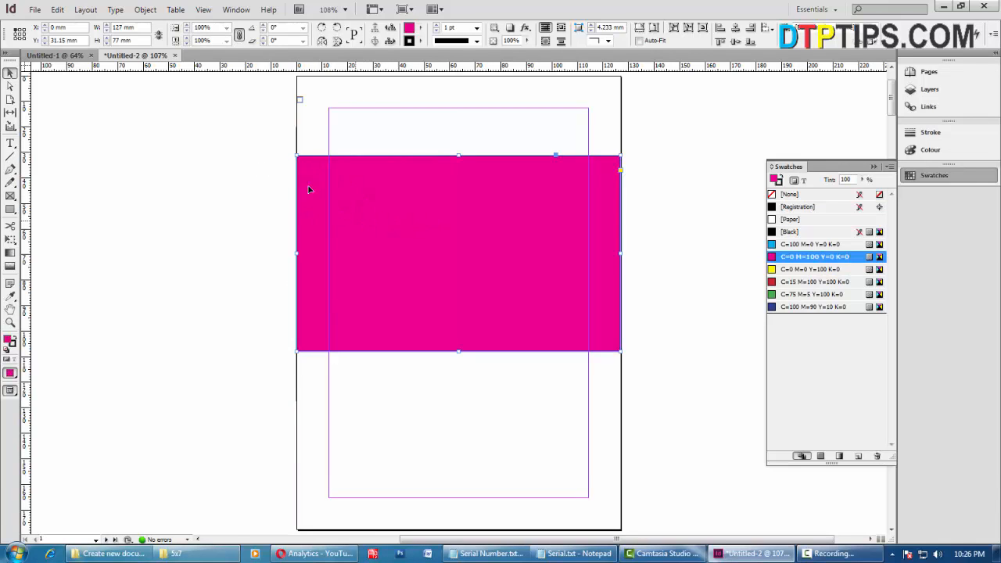
left_click(297, 144)
left_click_drag(297, 150, 294, 150)
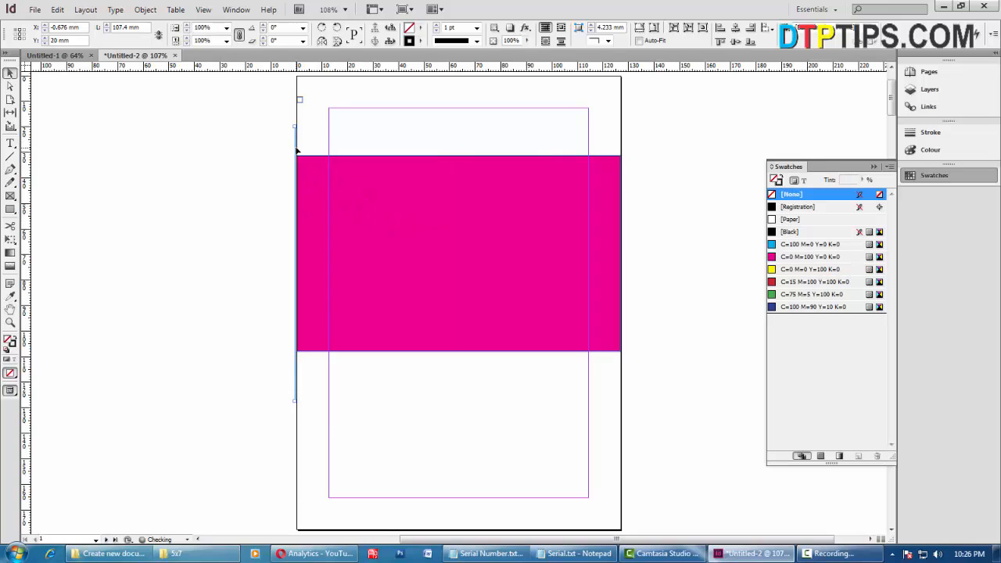
left_click(240, 183)
Select the magenta rectangle together with the vertical line and nudge both slightly to the right, so the rectangle overhangs the page's right edge.
left_click(360, 264)
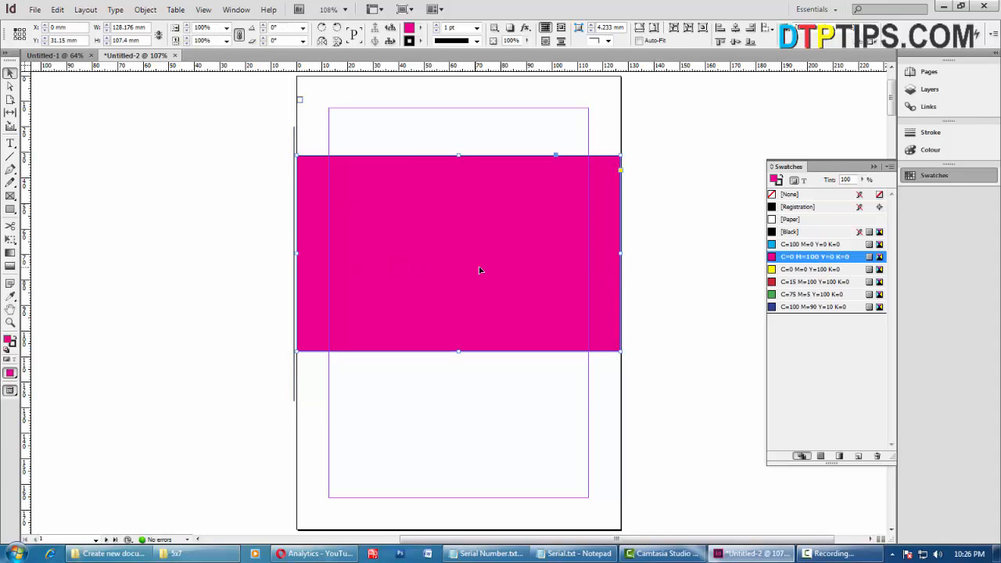
key("ctrl+a")
key("Right")
key("Right")
key("Right")
key("Right")
key("Right")
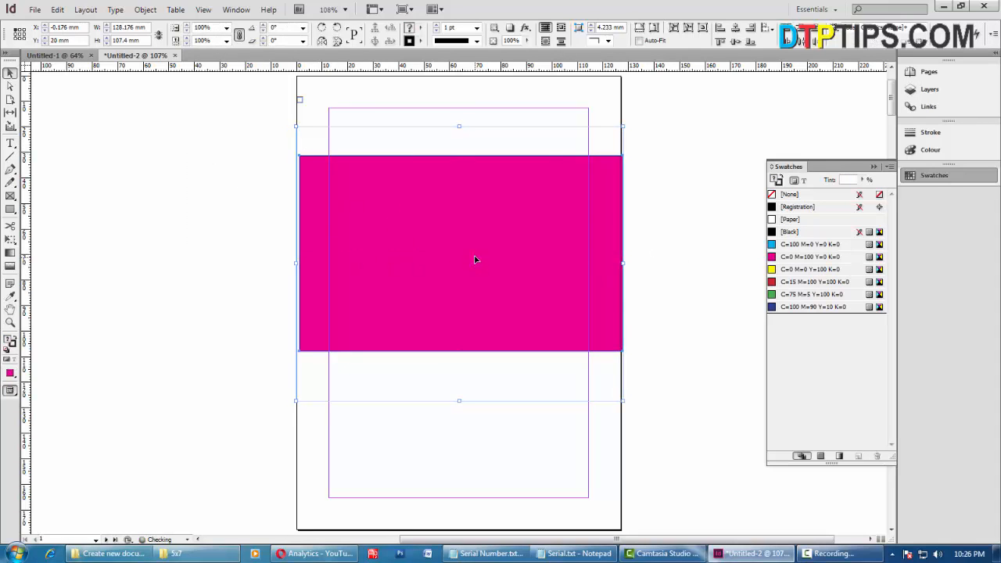
left_click(381, 441)
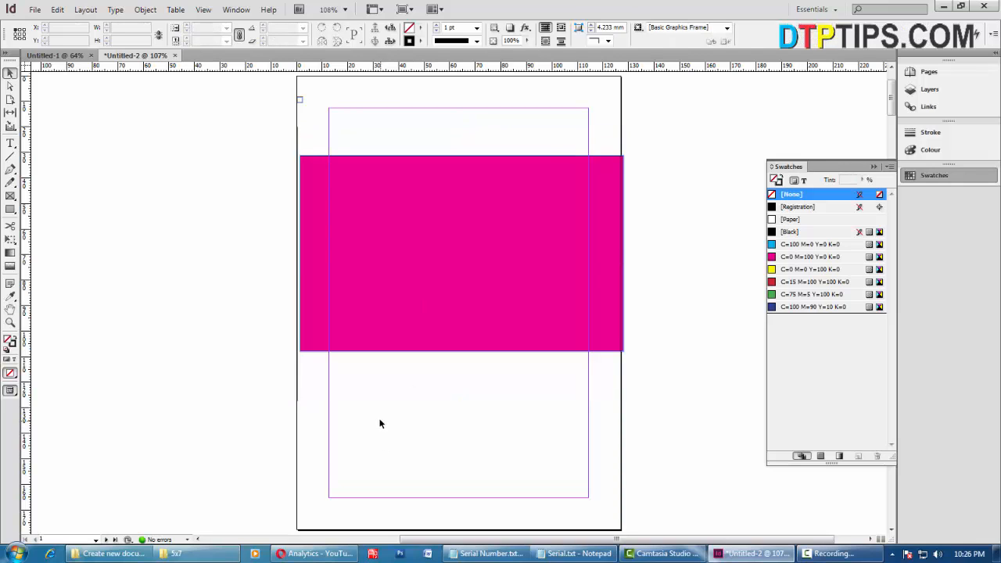
Preview the page without guides, try moving the vertical line out onto the pasteboard, and undo the move.
key("w")
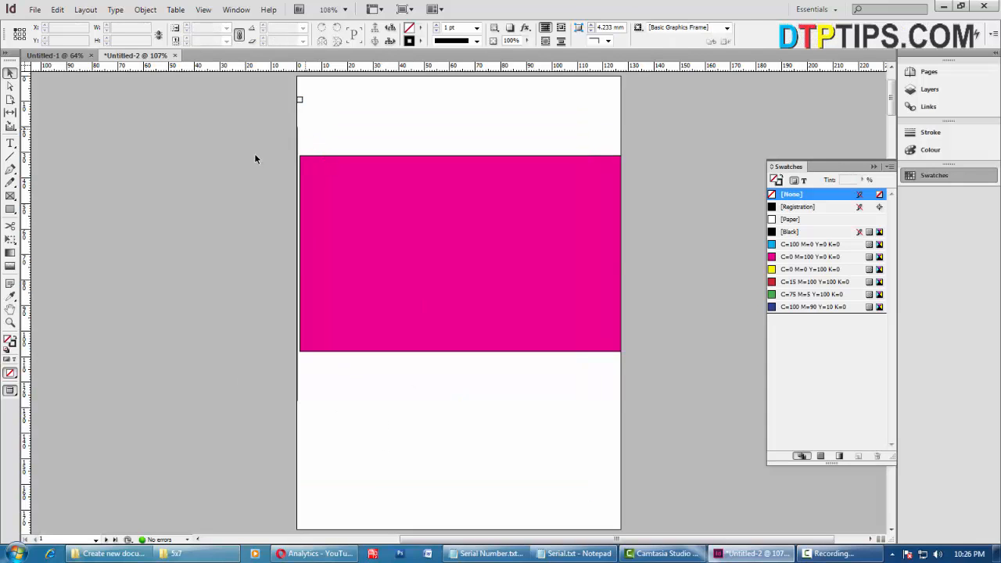
left_click_drag(255, 155, 221, 142)
left_click(300, 140)
left_click(297, 140)
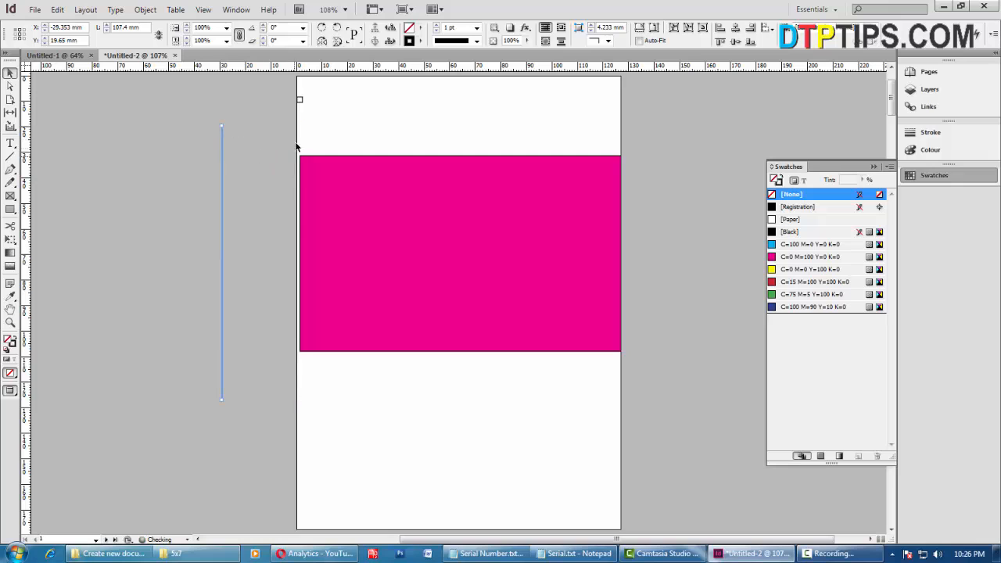
left_click(406, 402)
key("ctrl+z")
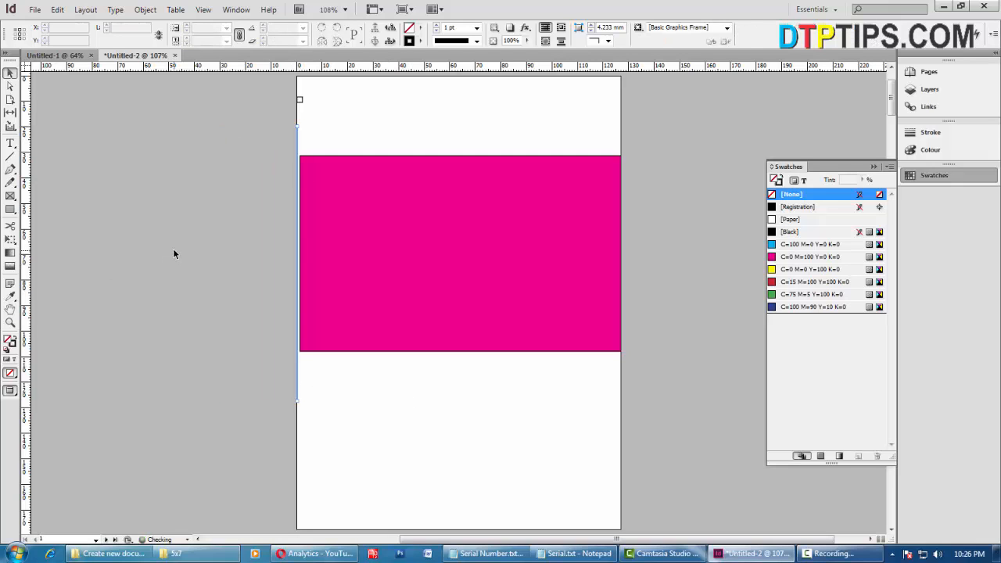
left_click(233, 218)
key("ctrl+z")
left_click(233, 215)
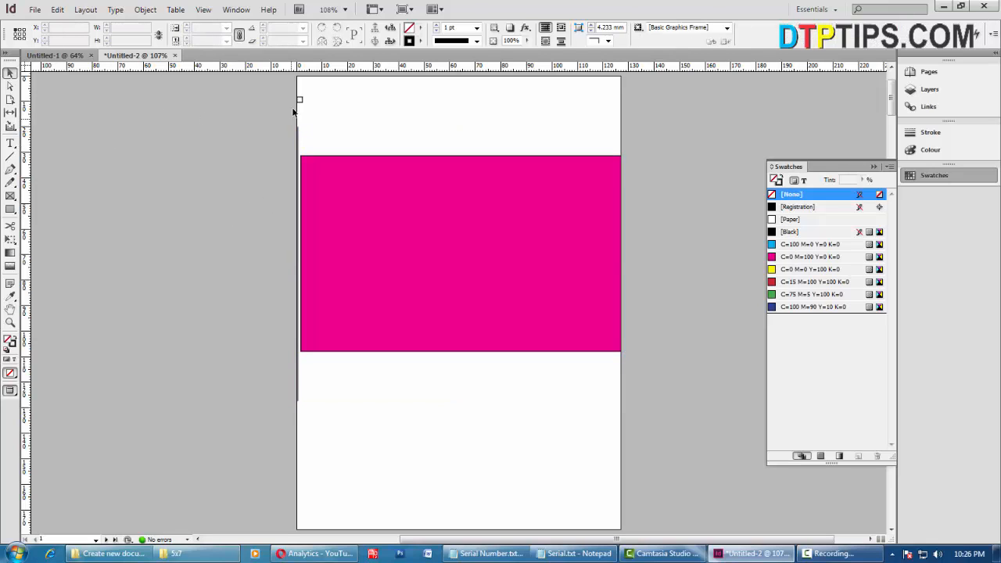
Return to the normal view and delete the small square and the vertical line at the page's left edge.
left_click_drag(262, 90, 336, 128)
left_click(261, 118)
left_click(307, 240)
key("w")
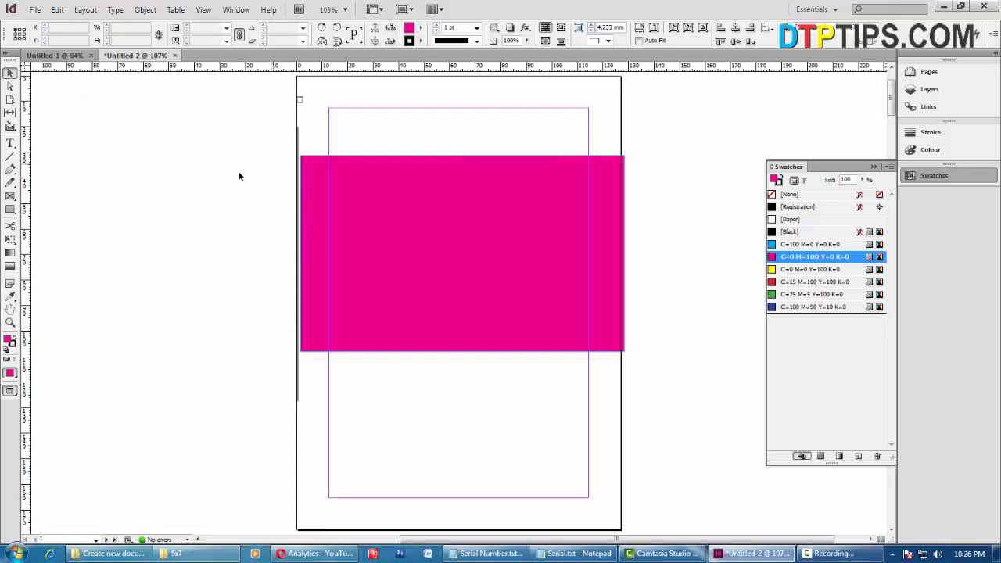
left_click_drag(242, 91, 372, 144)
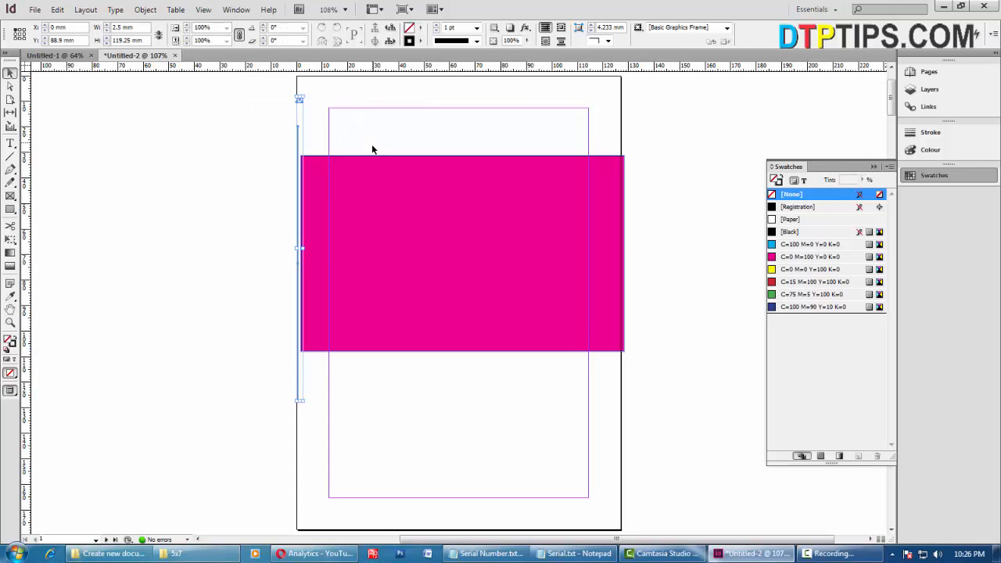
left_click(262, 197)
Draw a rectangle about 11 by 8 mm just outside the page's left edge and set its width and height to 3 mm.
left_click(10, 209)
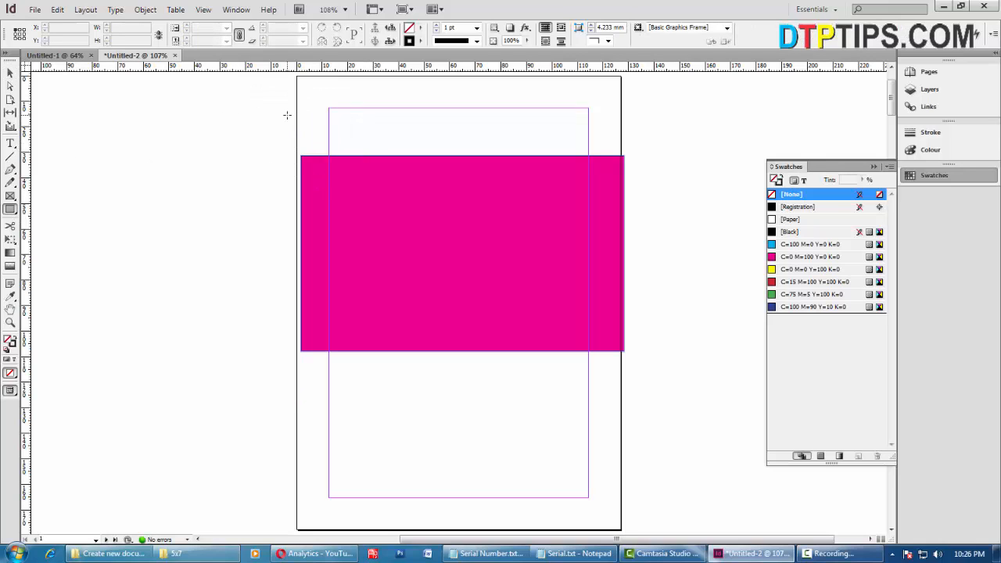
left_click_drag(296, 110, 269, 130)
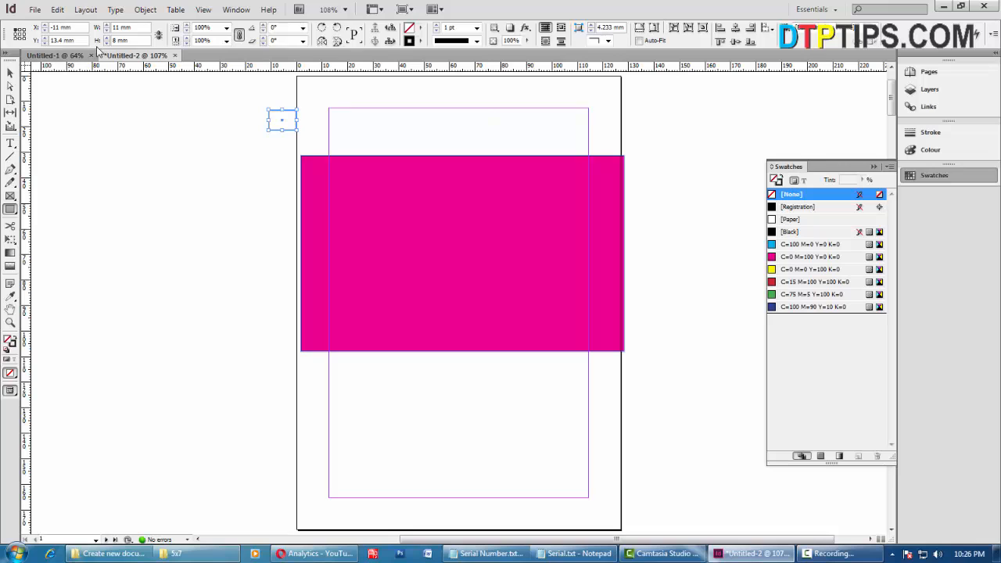
left_click(140, 27)
key("Tab")
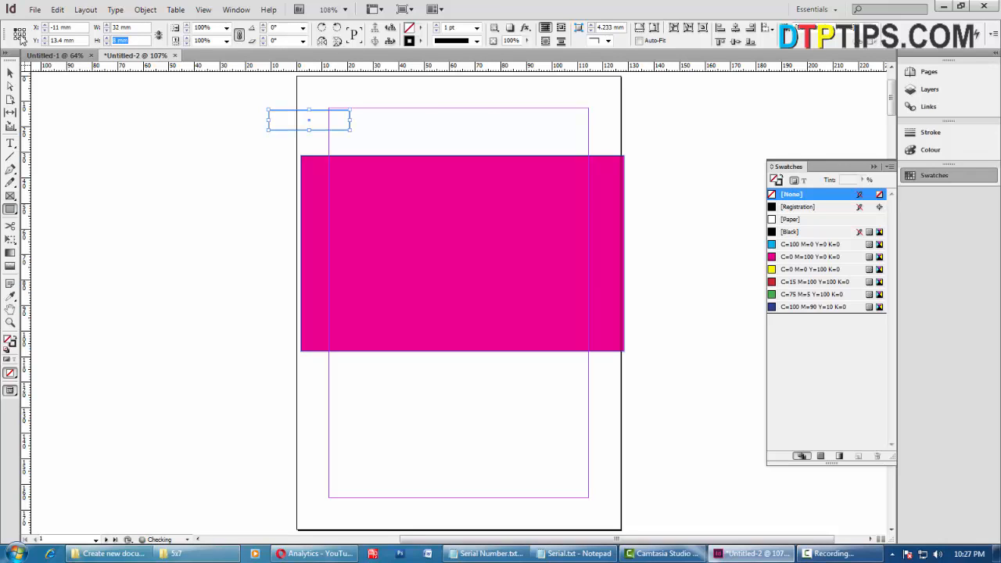
key("shift+Tab")
type("3")
key("Tab")
type("3")
key("Return")
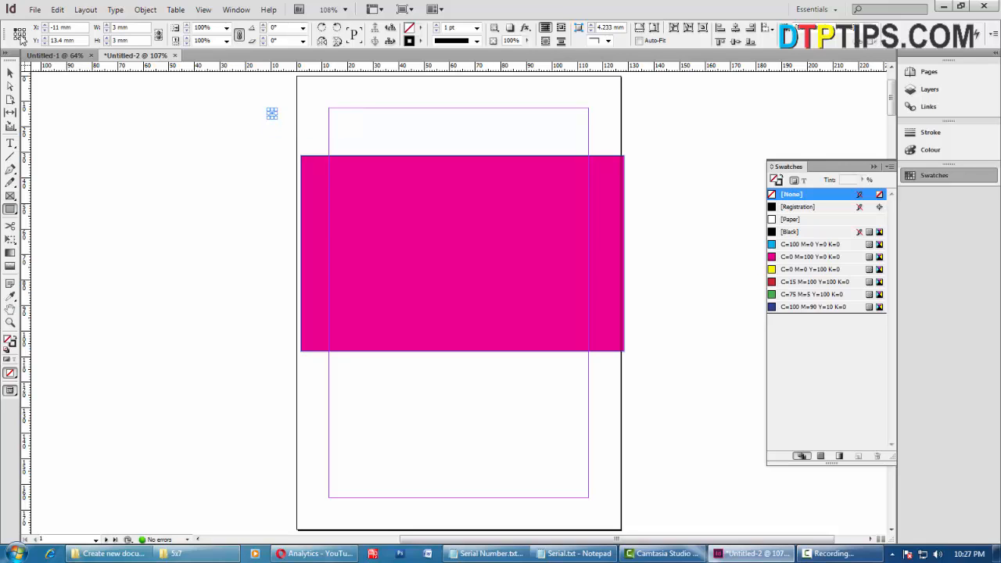
Place a copy of the 3 mm square against the outside of the page's left edge, beside the magenta rectangle.
left_click(11, 73)
left_click(173, 167)
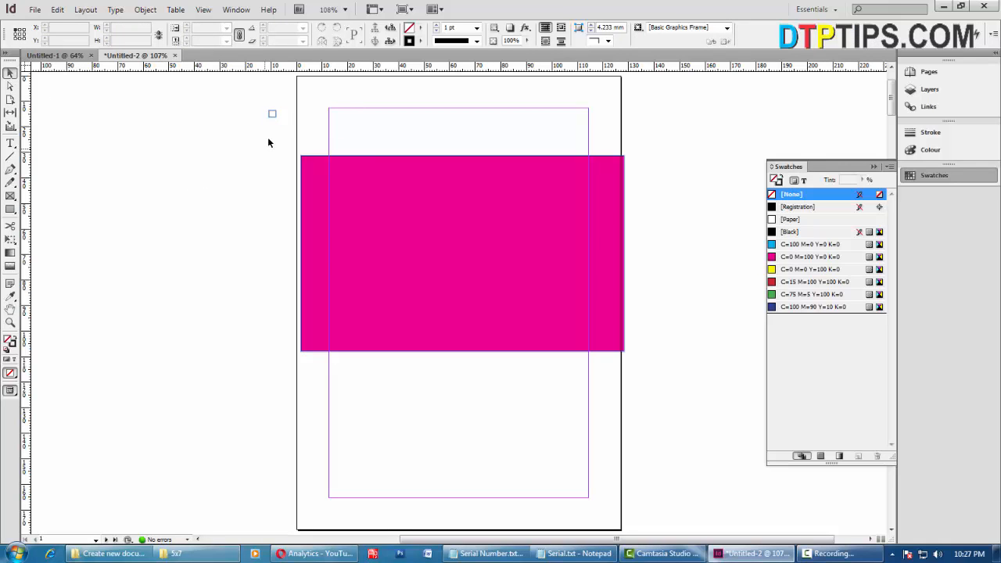
left_click_drag(274, 119, 294, 181)
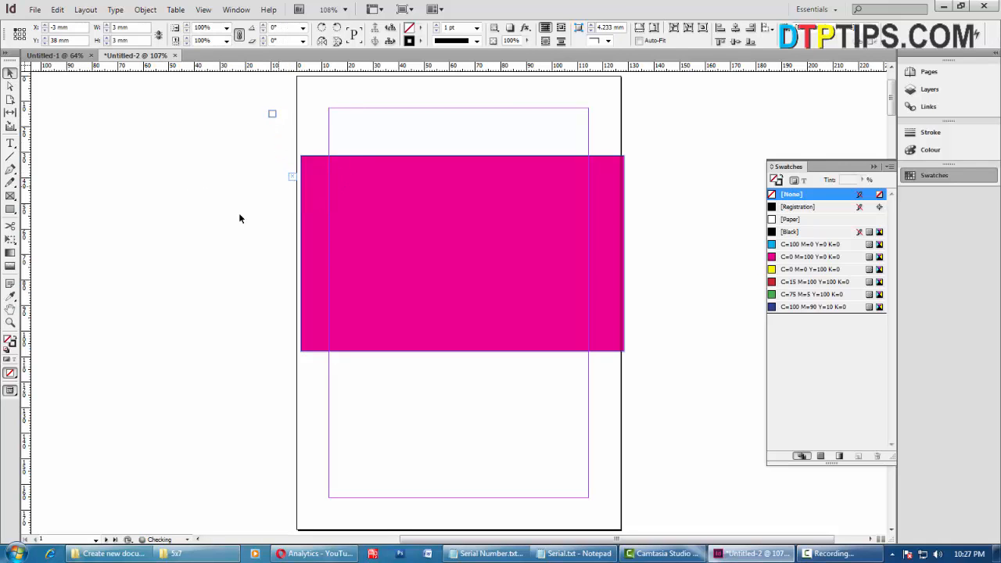
Move the magenta rectangle left until it extends about 3 mm past the page's left edge, using the 3 mm square as a gauge.
key("z")
left_click_drag(266, 147, 378, 216)
left_click(351, 264)
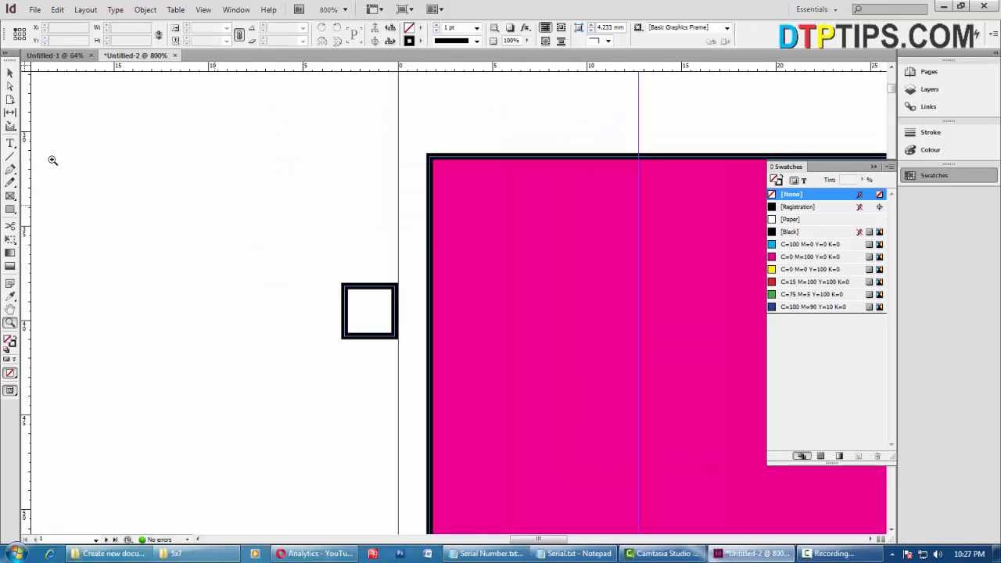
left_click(11, 75)
left_click(540, 282)
left_click_drag(545, 252, 463, 270)
left_click(269, 281)
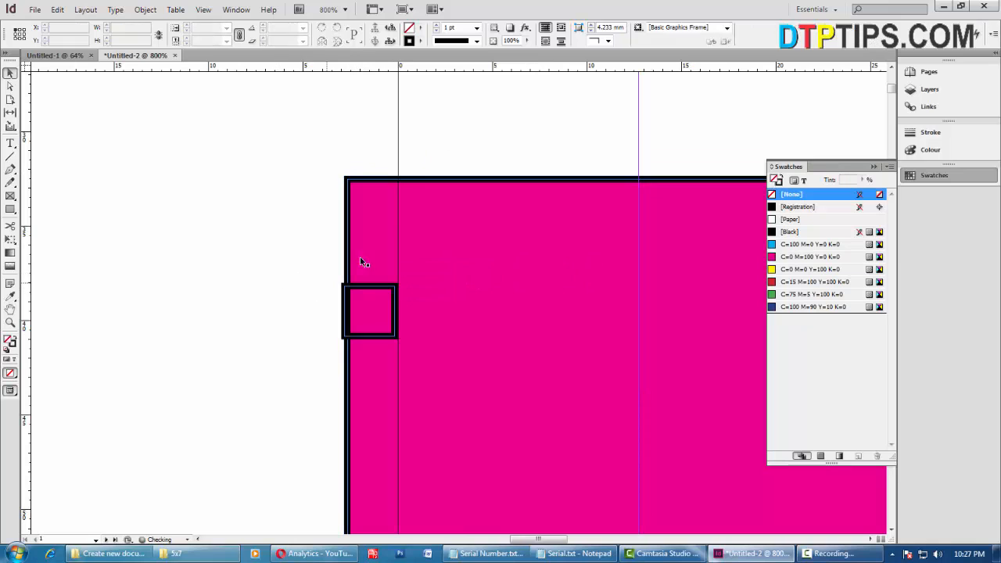
key("z")
right_click(379, 202)
left_click(381, 213)
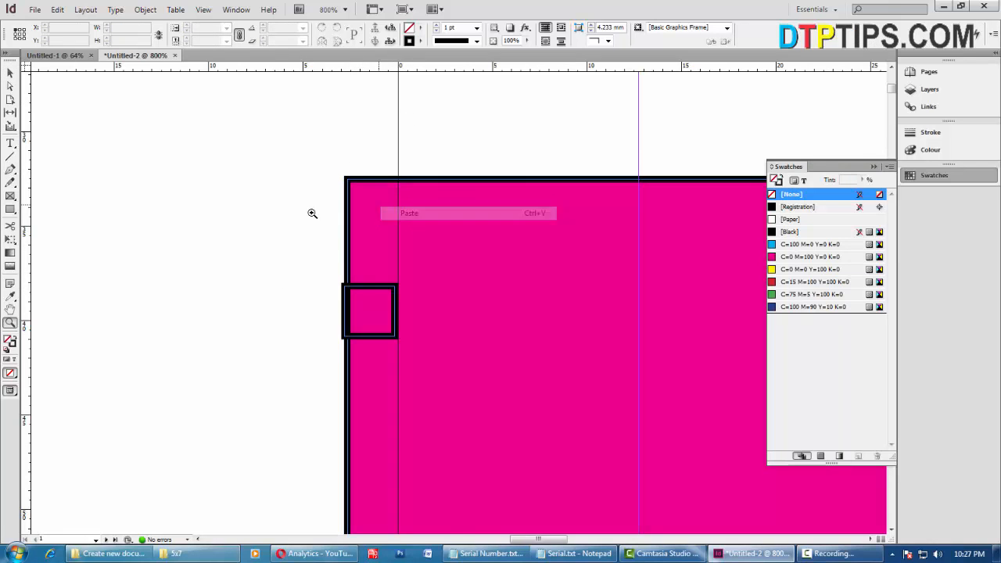
scroll(478, 241, "down", 7)
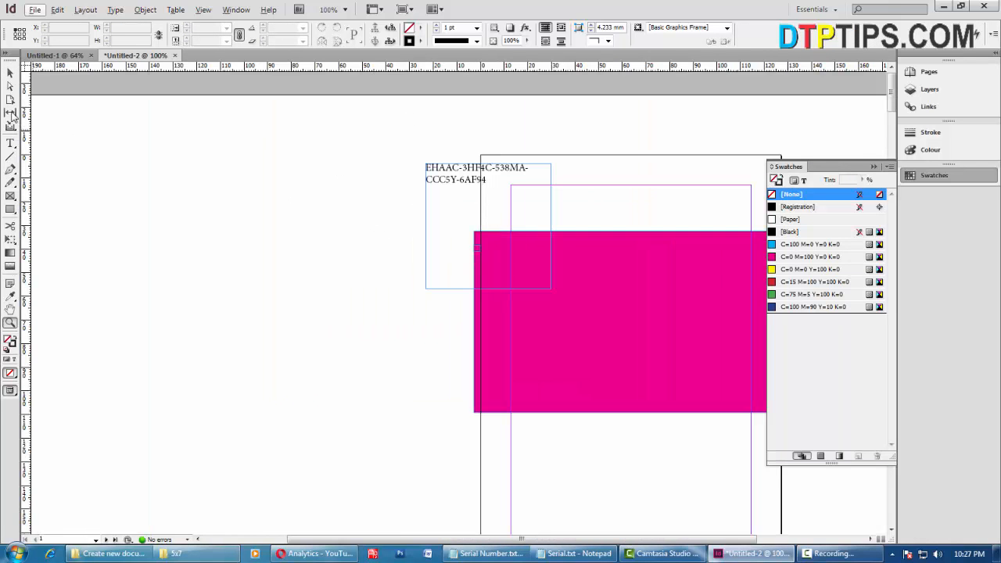
key("v")
left_click(487, 173)
key("Delete")
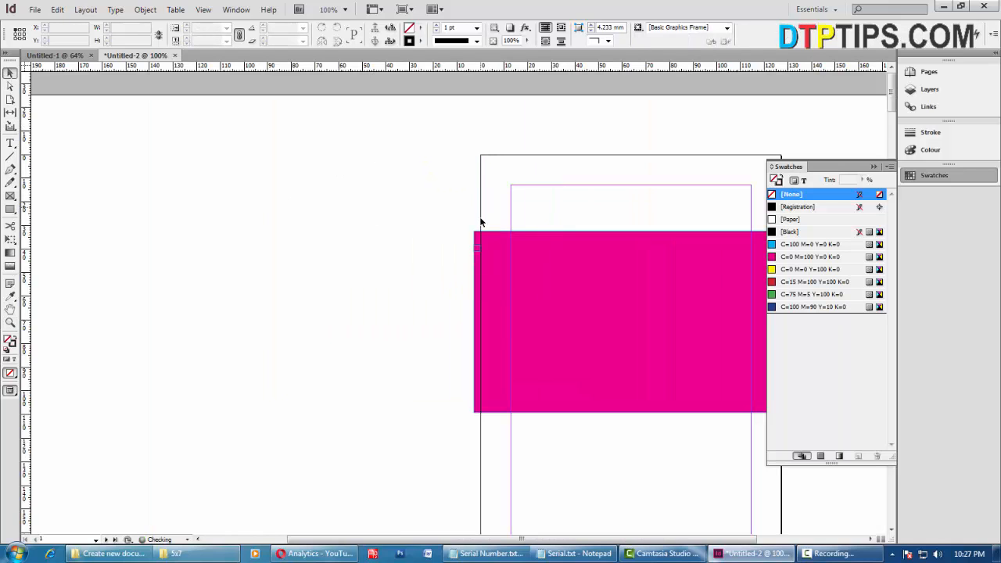
left_click(481, 258)
left_click(446, 223)
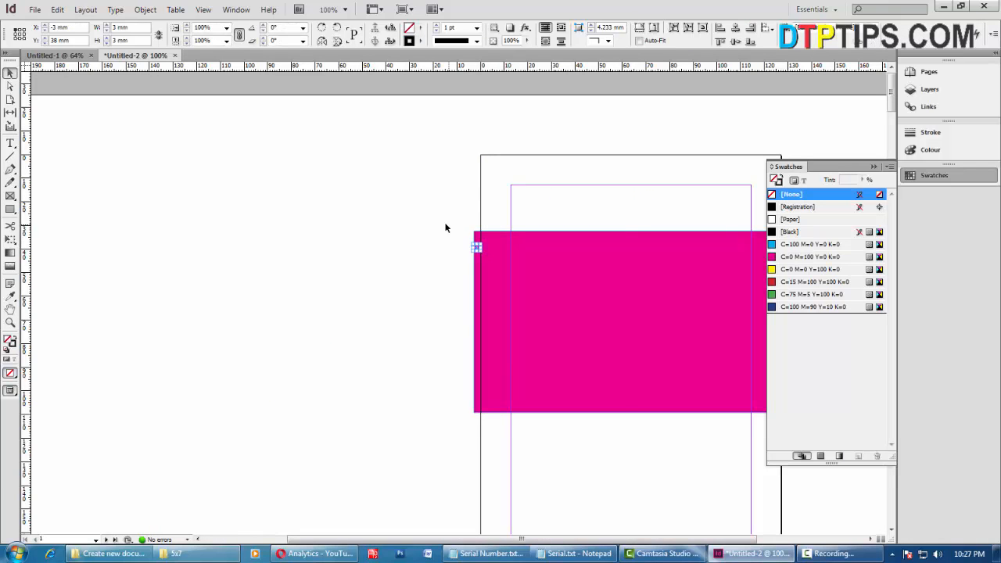
left_click(477, 266)
left_click(468, 250)
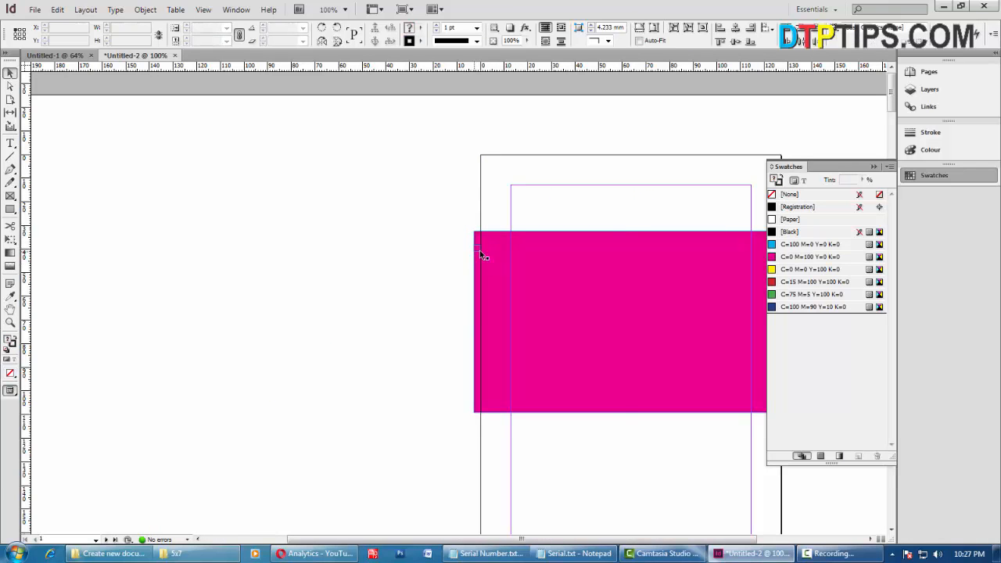
left_click(543, 290)
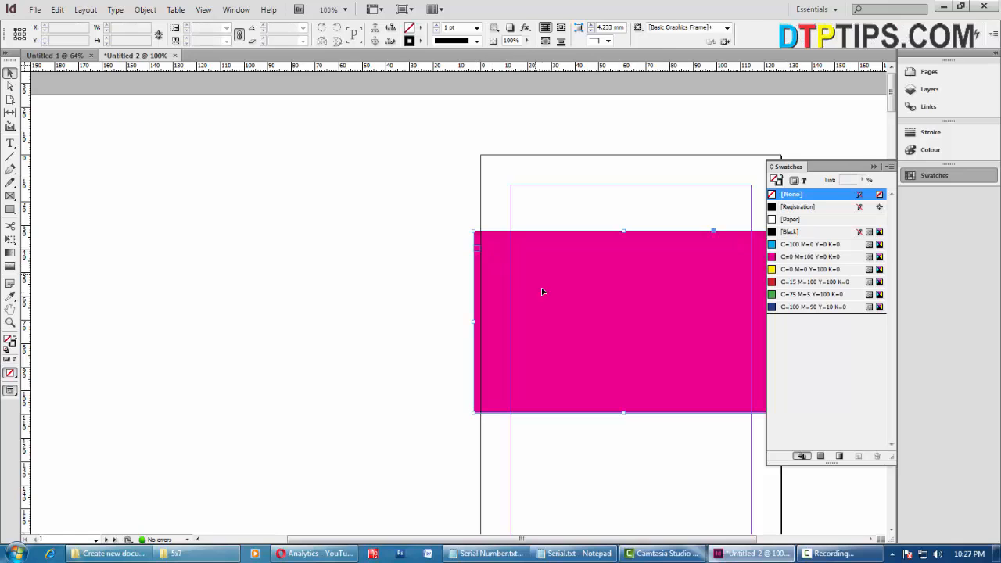
left_click(457, 278)
left_click(493, 249)
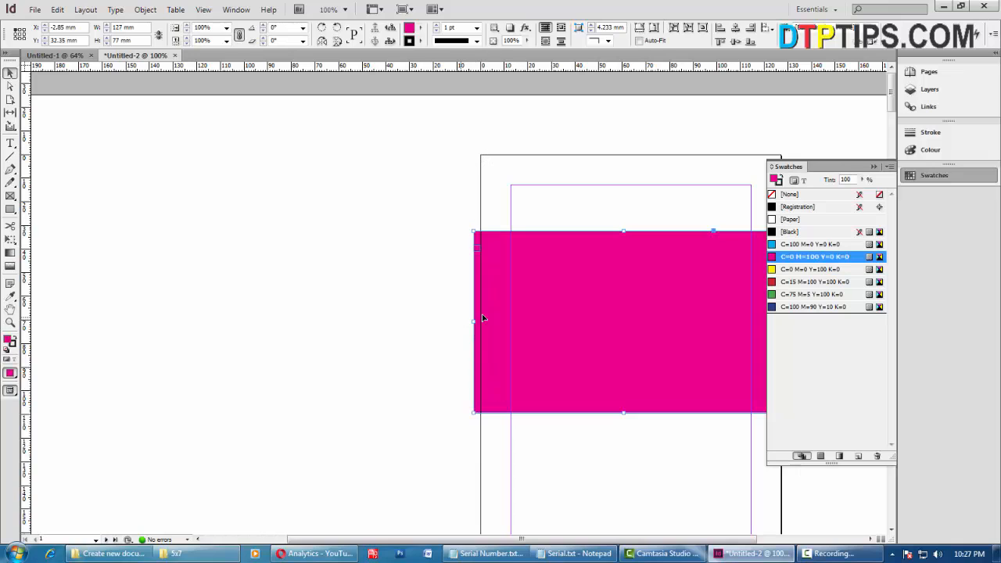
Move the magenta rectangle inward until its left edge lies on the page's left margin guide.
left_click(362, 311)
left_click(507, 333)
left_click_drag(475, 322, 511, 323)
left_click(346, 335)
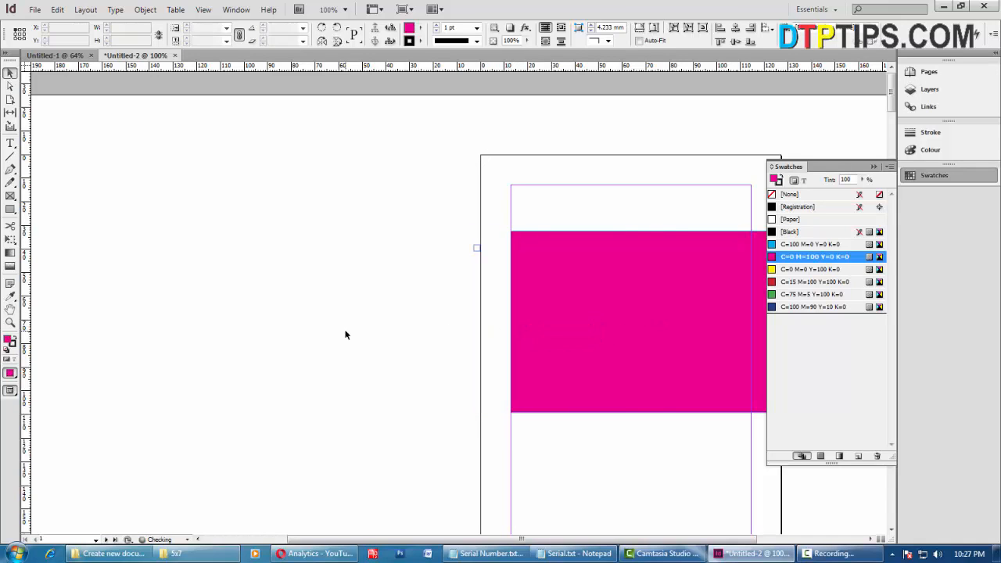
scroll(619, 285, "right", 5)
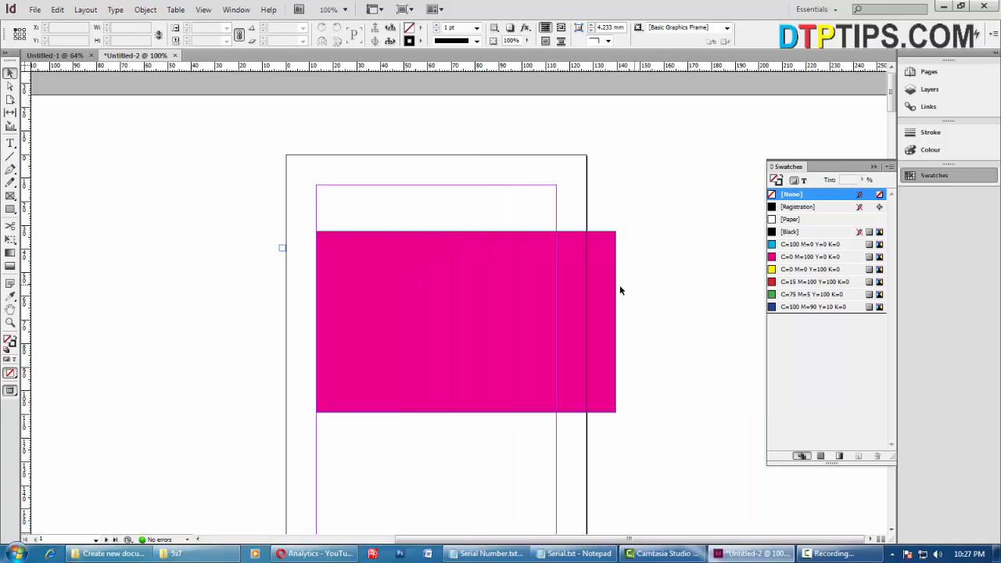
scroll(485, 219, "down", 6)
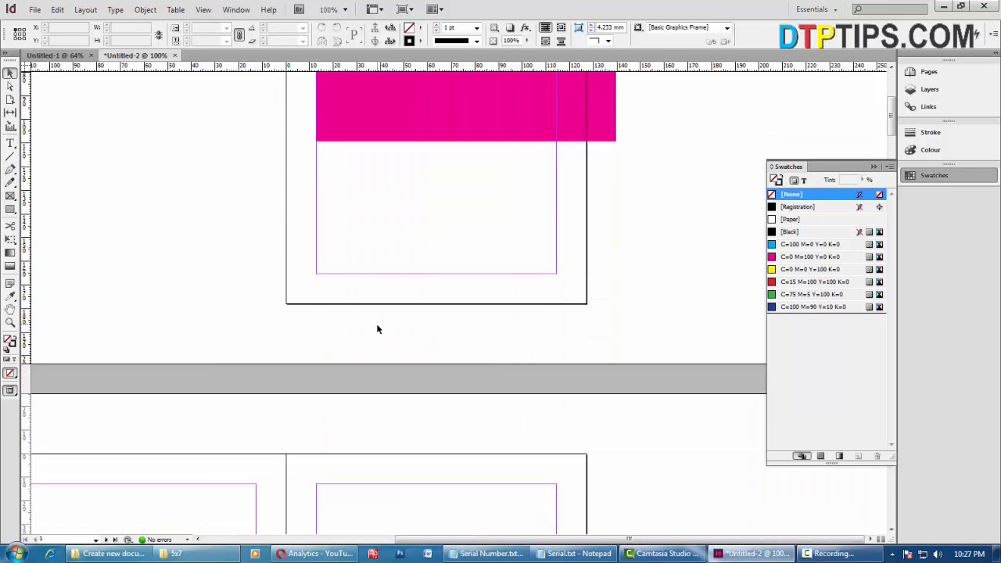
scroll(579, 324, "up", 4)
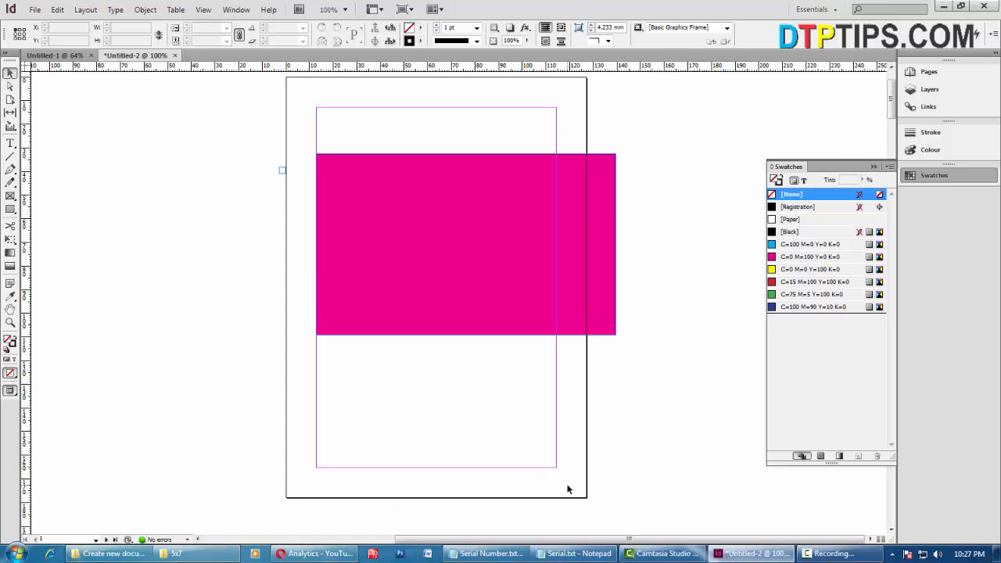
left_click(599, 274)
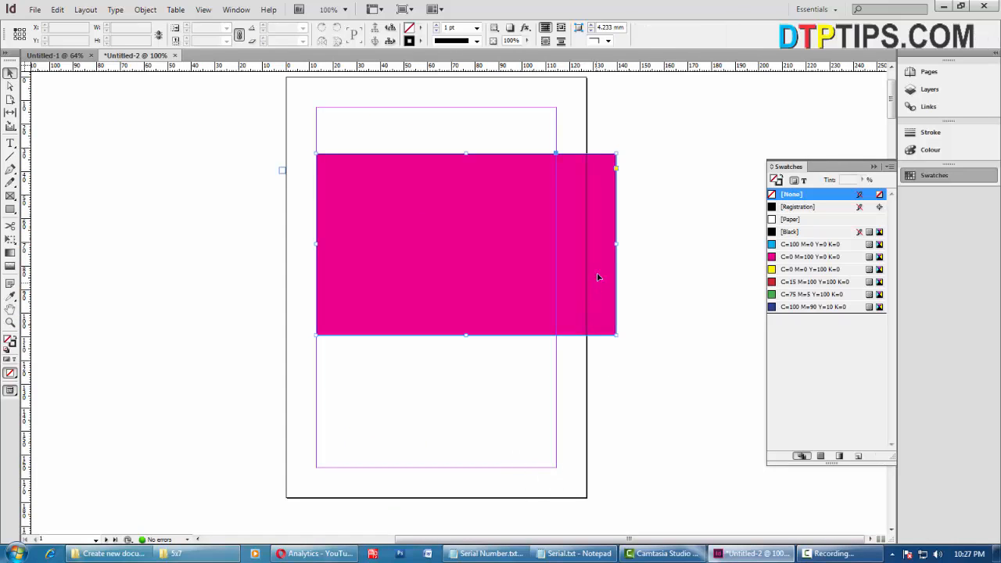
left_click_drag(298, 186, 279, 219)
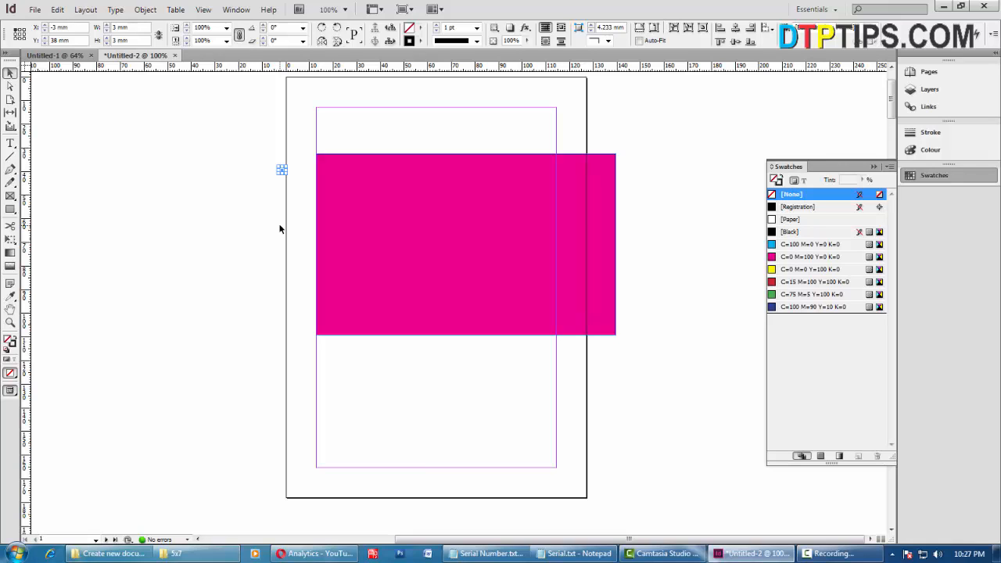
left_click(210, 229)
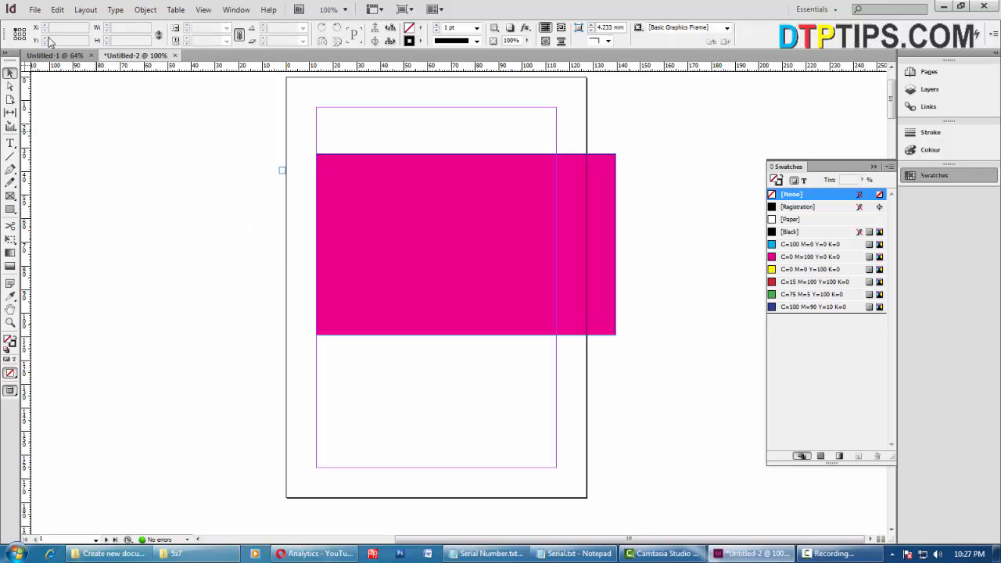
Set the document's top, bottom, inside and outside bleed to 3 mm in Document Setup.
left_click(35, 9)
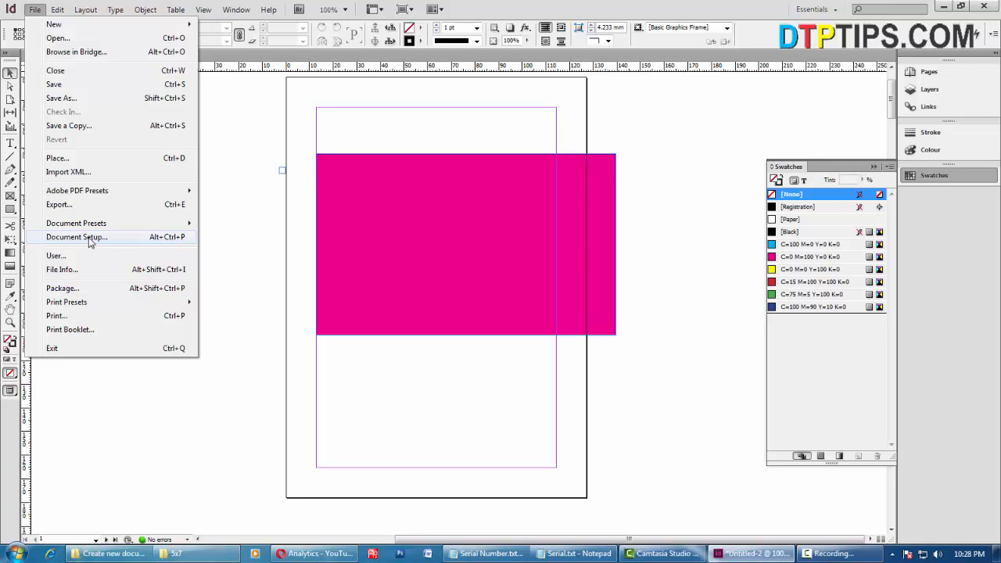
left_click(89, 239)
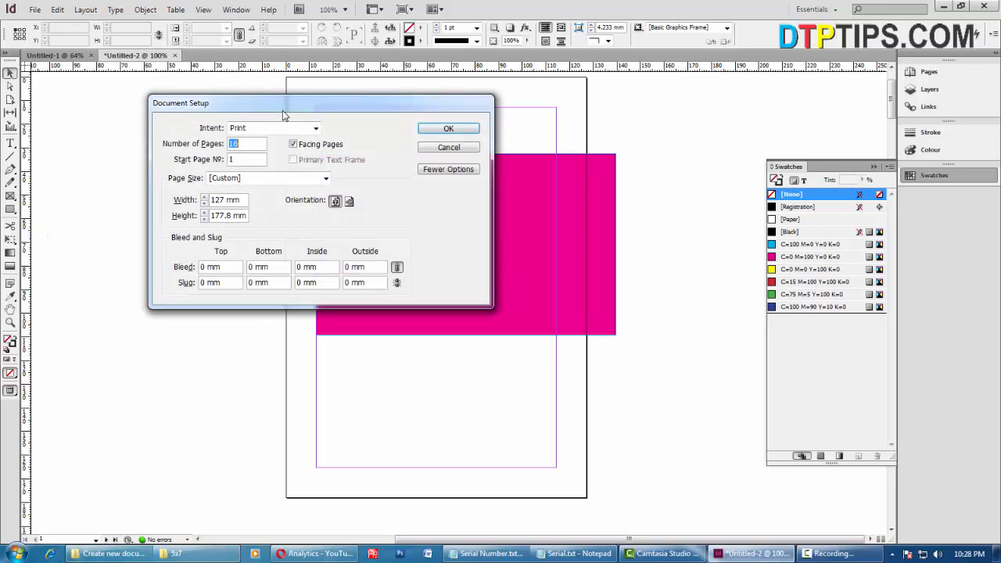
left_click_drag(468, 111, 620, 251)
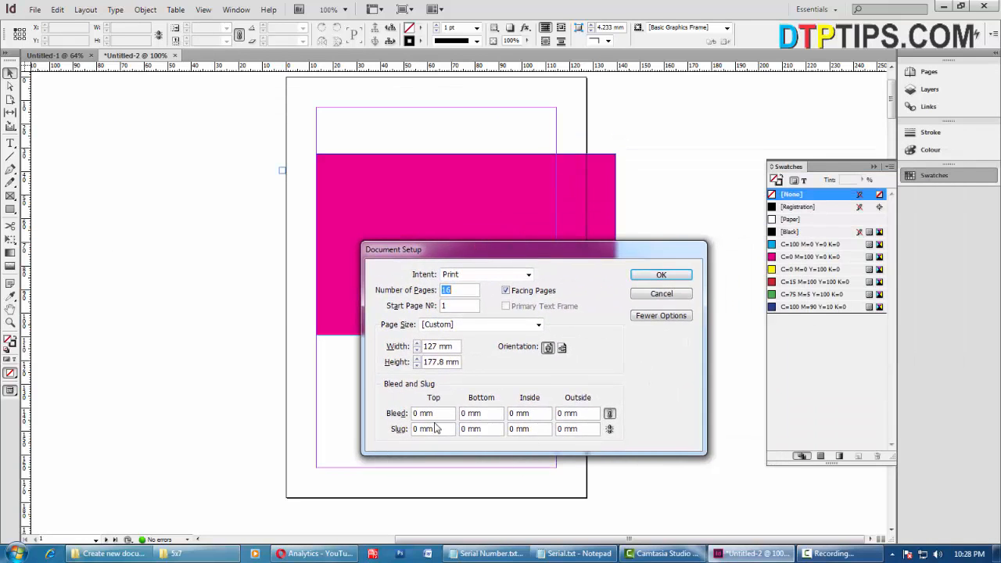
left_click_drag(445, 414, 332, 420)
type("3")
left_click(484, 413)
left_click_drag(498, 252, 521, 164)
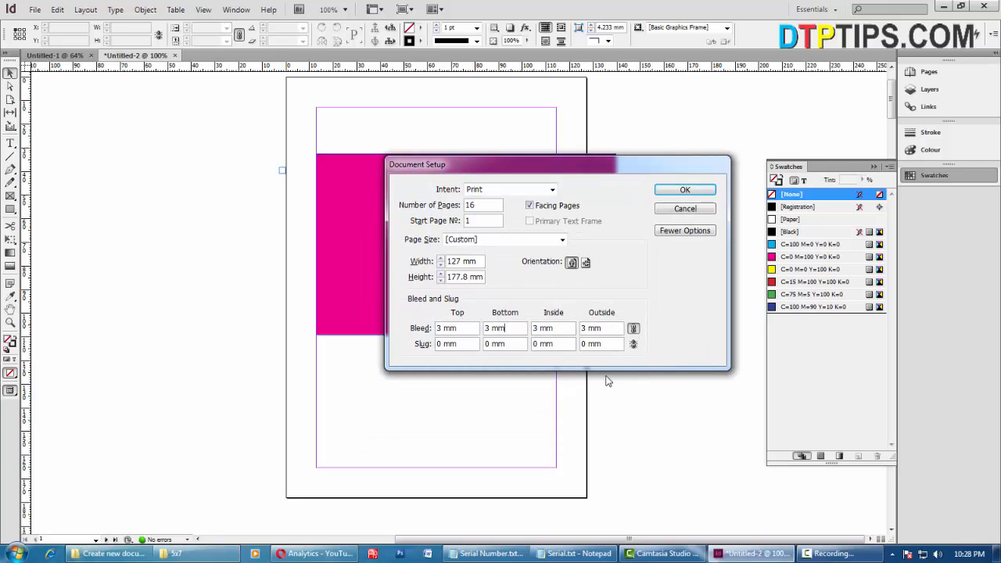
left_click(684, 193)
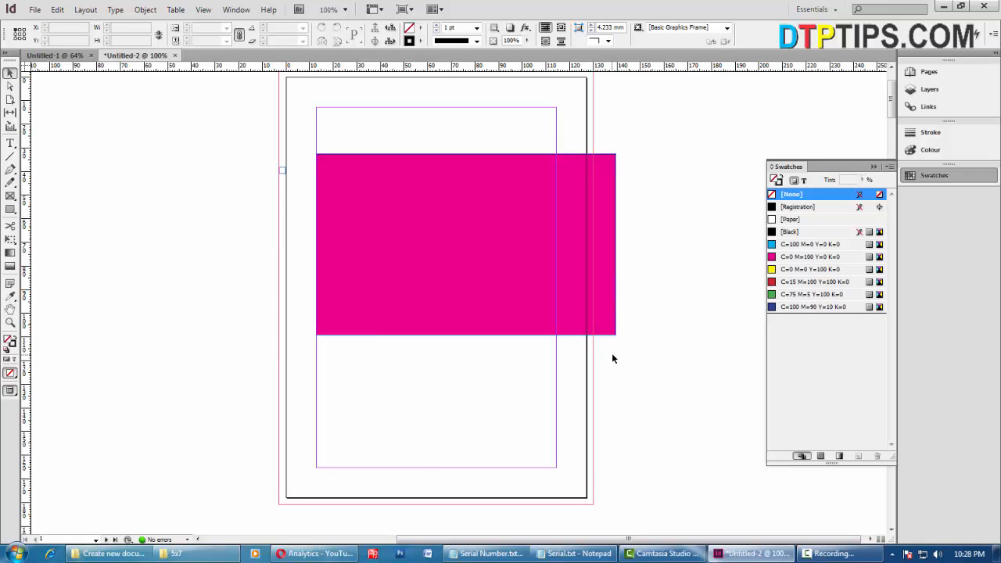
Resize the magenta rectangle to about 100 by 60 mm and move it so its right edge reaches the right bleed line.
left_click(543, 261)
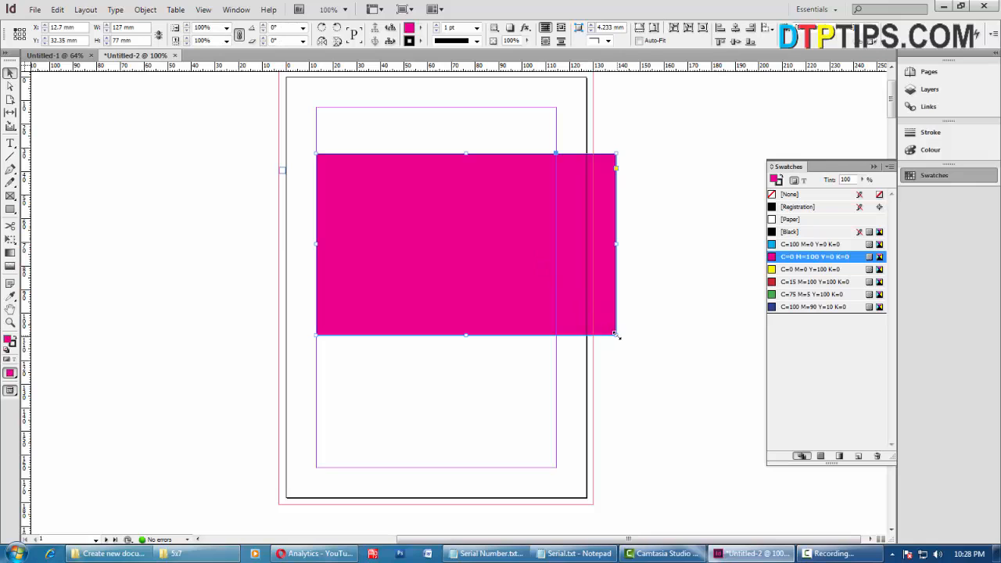
left_click_drag(617, 335, 553, 294)
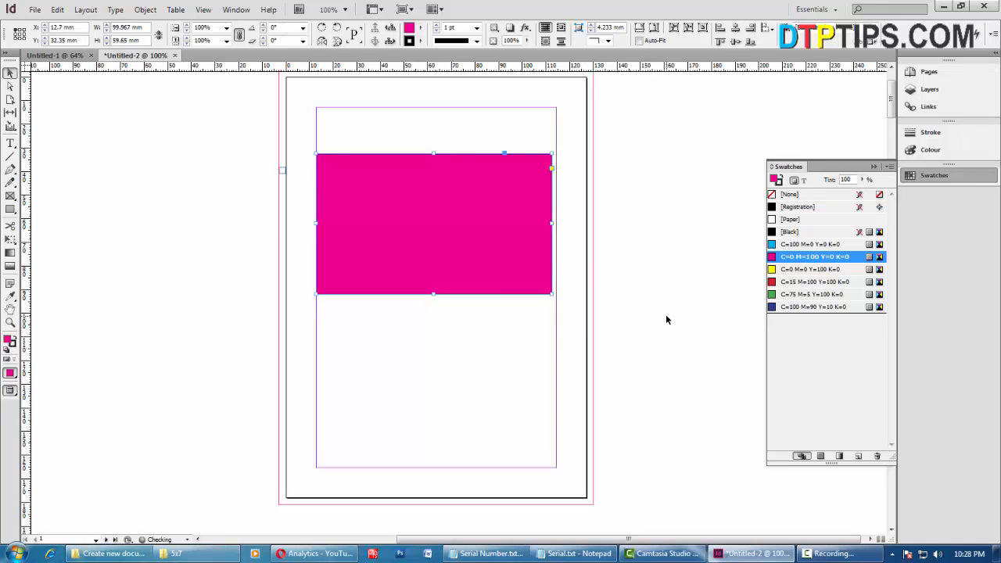
left_click(666, 318)
left_click_drag(480, 289, 521, 344)
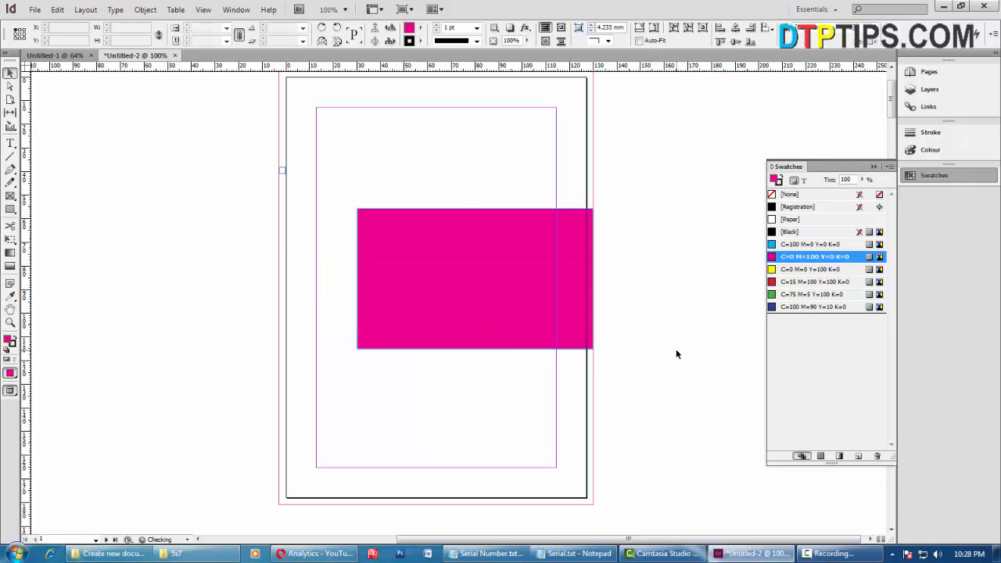
left_click(686, 367)
Move the magenta rectangle down to page 3 and place its left edge against the spine, about 22 mm below the page's top.
scroll(347, 317, "up", 3)
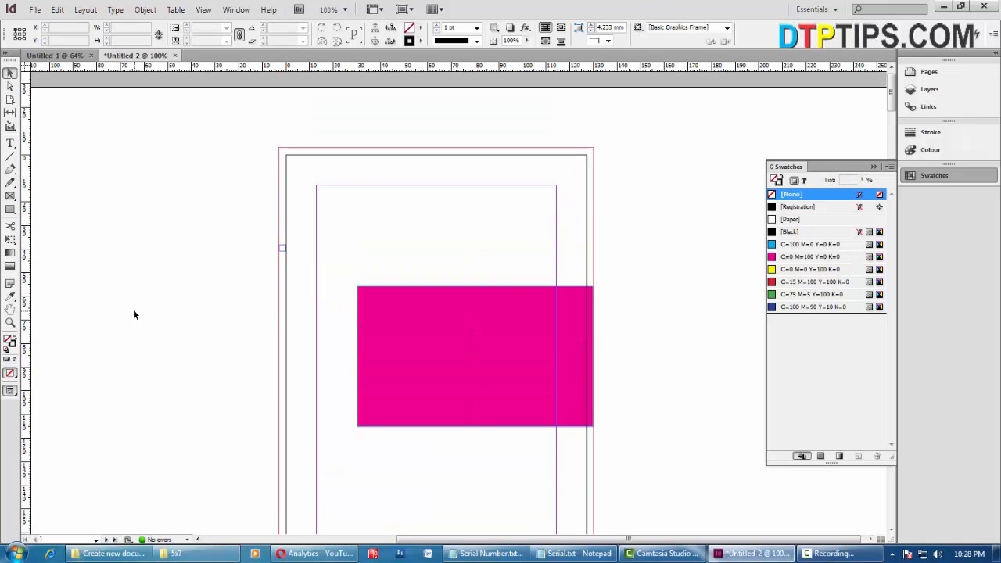
scroll(282, 335, "down", 10)
scroll(423, 234, "up", 6)
left_click_drag(432, 205, 374, 397)
scroll(378, 248, "down", 7)
left_click_drag(371, 207, 384, 470)
scroll(385, 462, "down", 6)
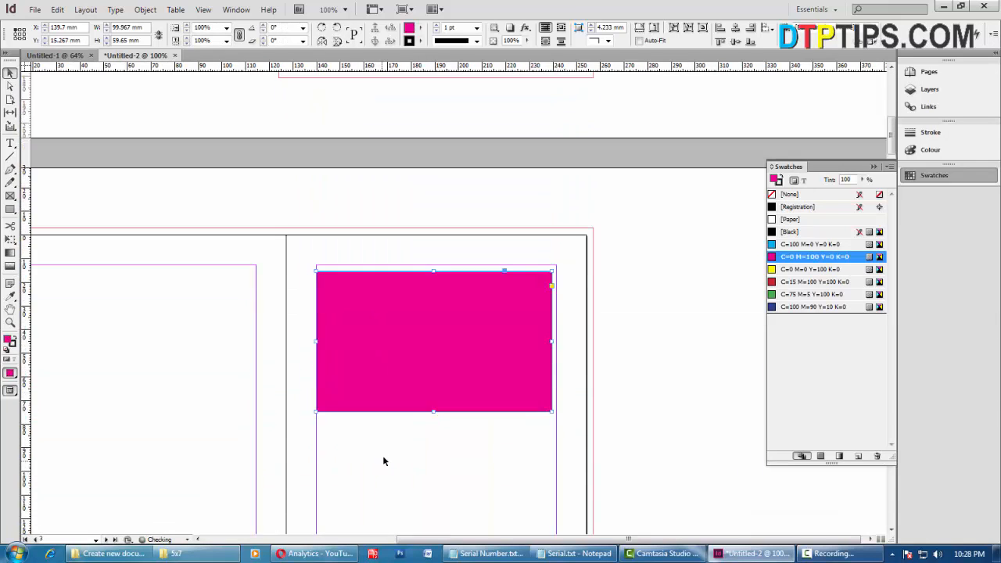
left_click_drag(392, 348, 363, 364)
left_click(579, 401)
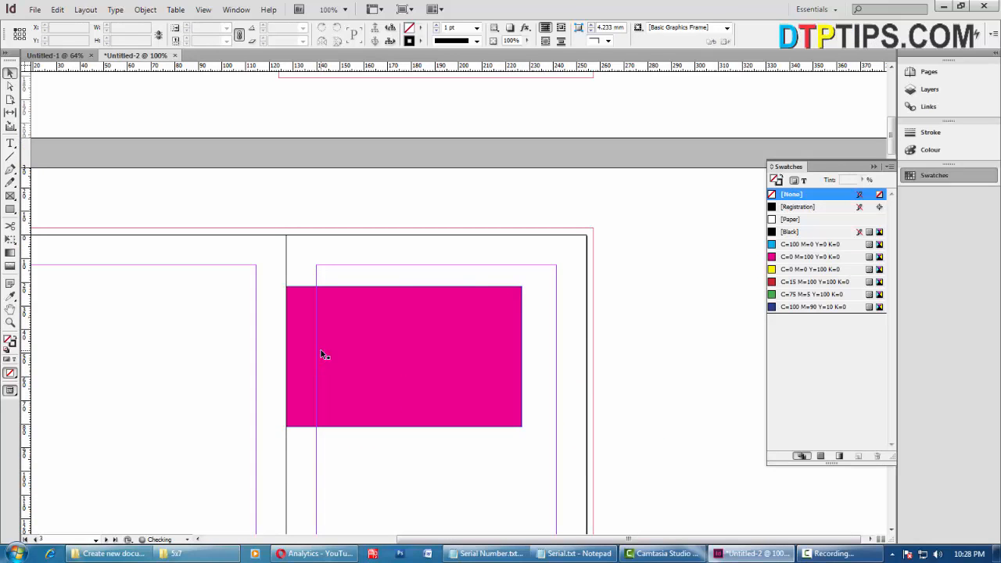
left_click(324, 353)
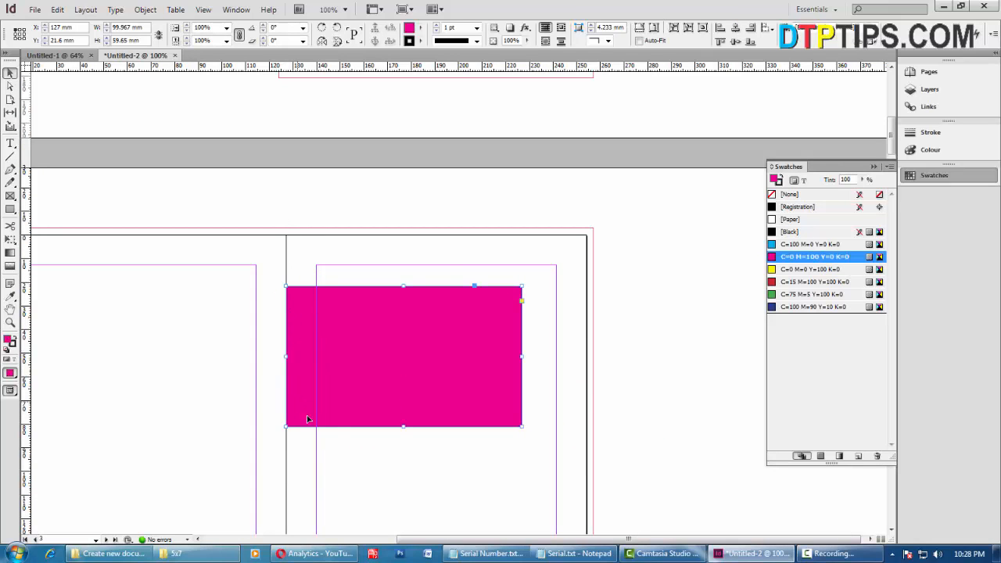
left_click(619, 409)
scroll(402, 384, "down", 5)
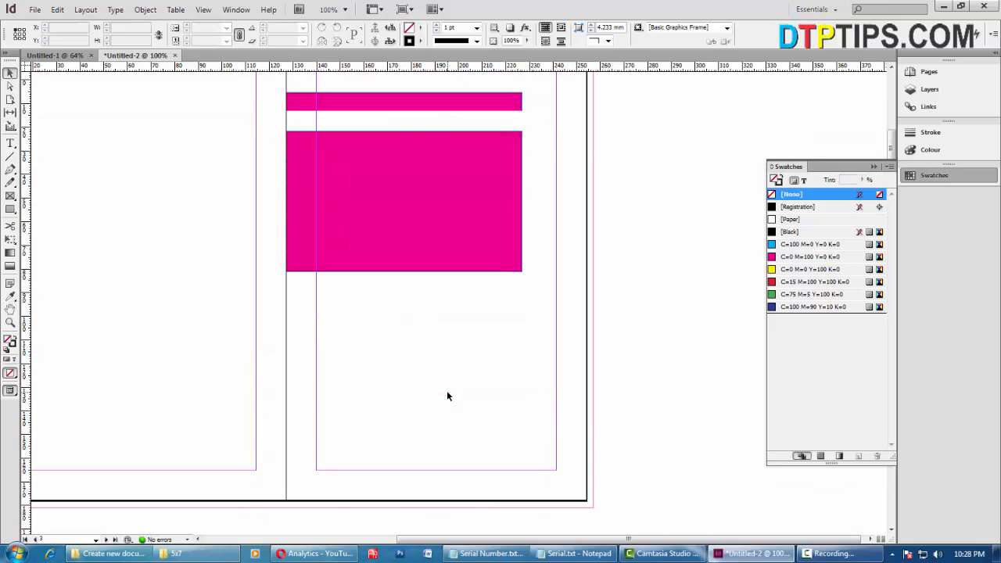
scroll(351, 351, "up", 1)
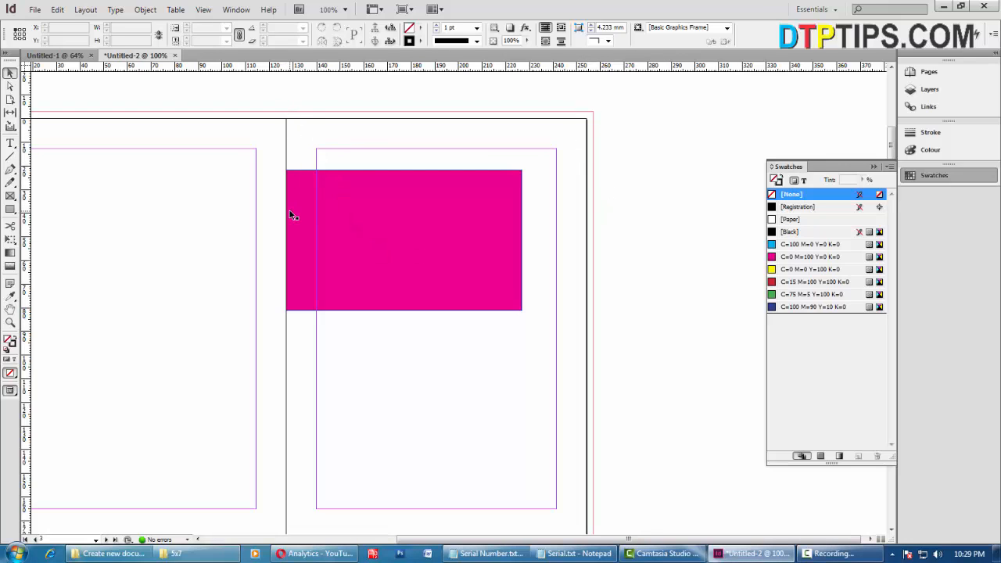
left_click(296, 269)
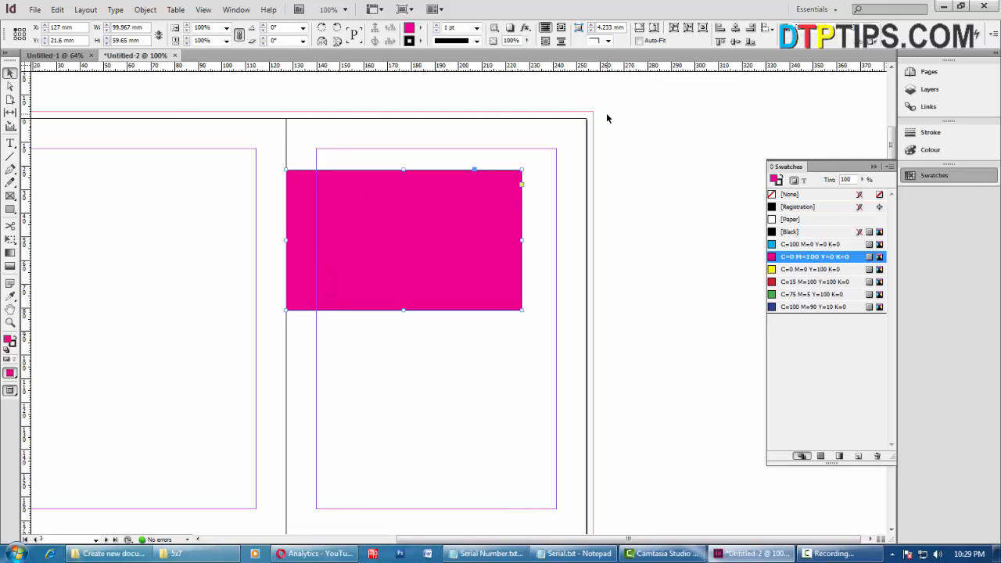
left_click(734, 379)
Try unlinking the bleed values and setting the inside bleed to 0 in Document Setup, and cancel the changes.
left_click(34, 9)
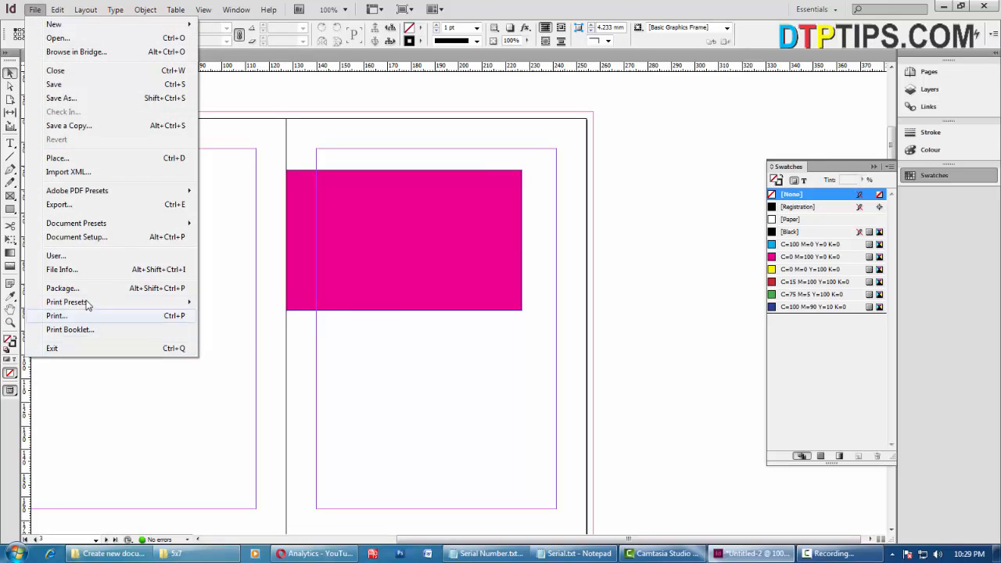
left_click(101, 237)
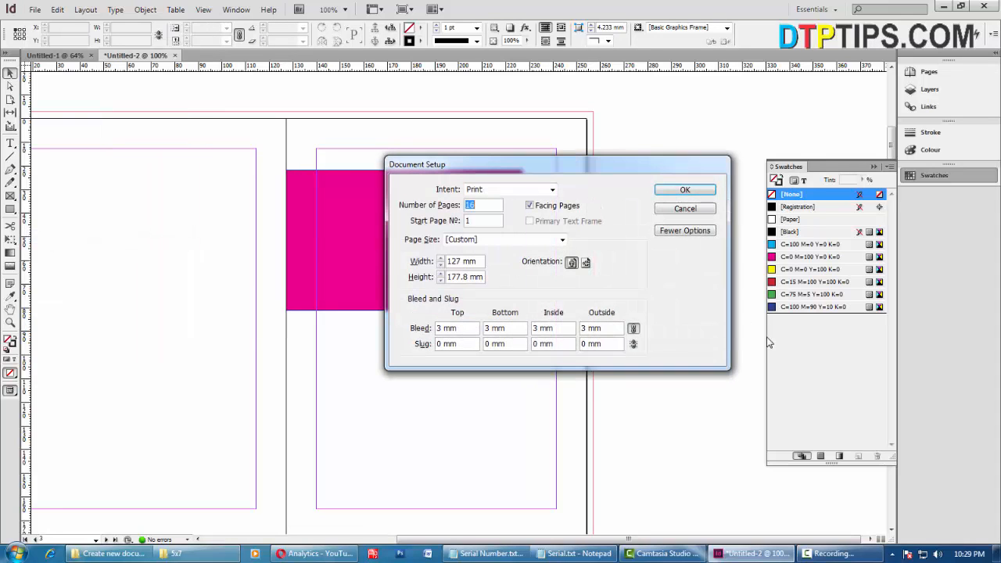
left_click(635, 330)
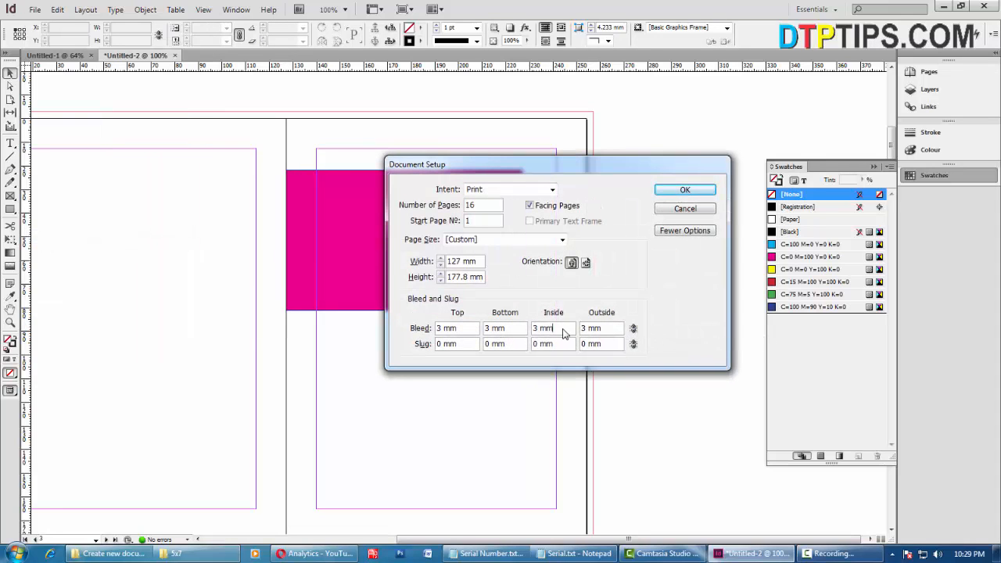
left_click_drag(563, 330, 457, 339)
type("0")
double_click(537, 328)
left_click(692, 210)
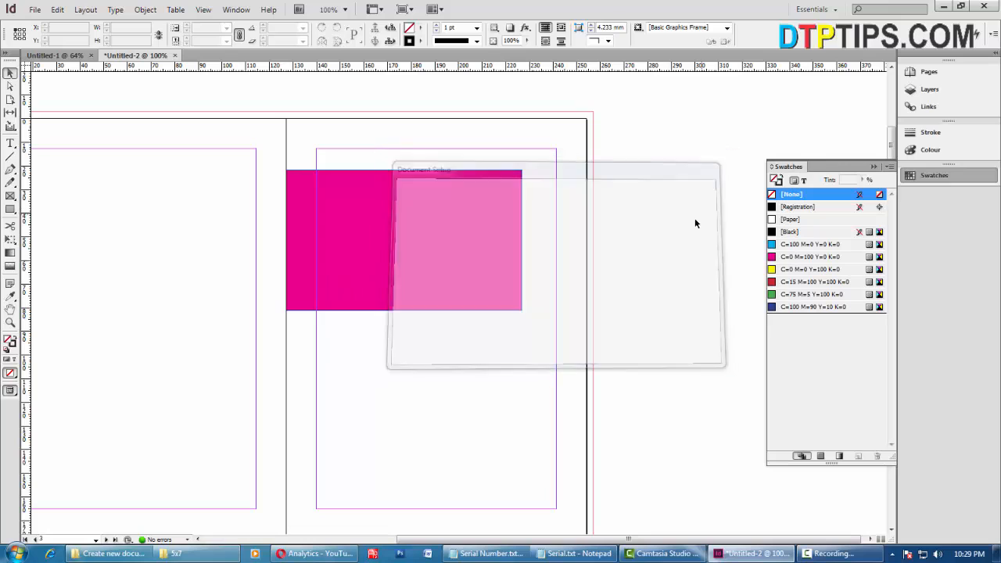
Move the magenta rectangle to page 3's upper outside corner, aligned with the top and outside bleed lines.
left_click_drag(385, 266, 436, 280)
left_click_drag(550, 251, 548, 194)
left_click(689, 289)
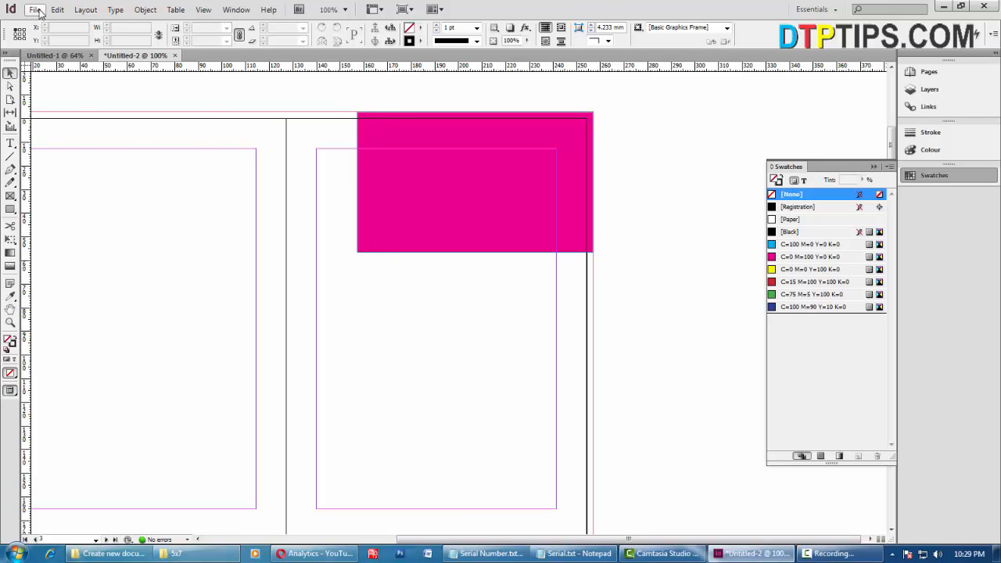
Set the document's bottom slug to 10 mm in Document Setup.
left_click(35, 10)
left_click(363, 356)
scroll(598, 456, "down", 3)
scroll(599, 459, "down", 2)
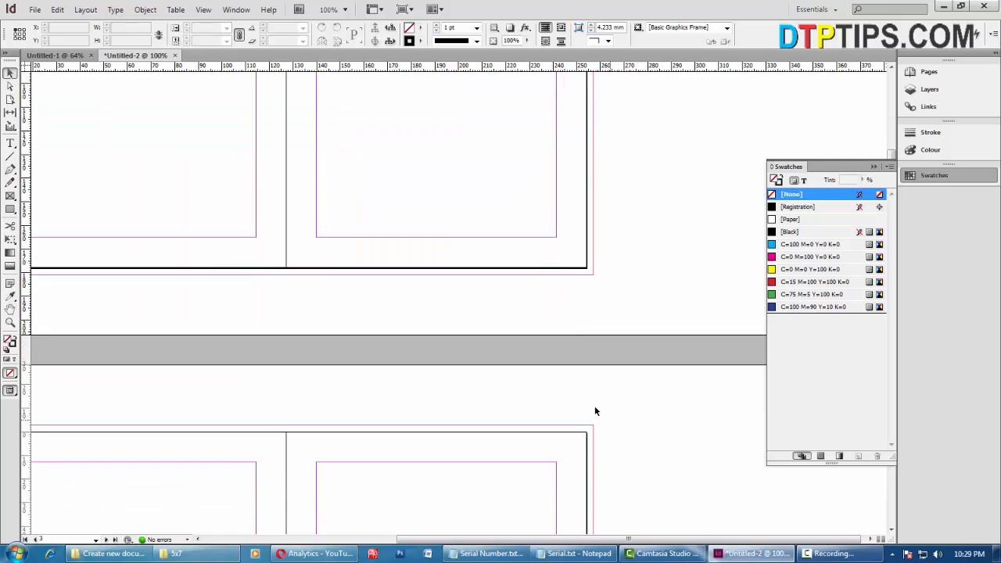
scroll(600, 333, "up", 1)
left_click(35, 10)
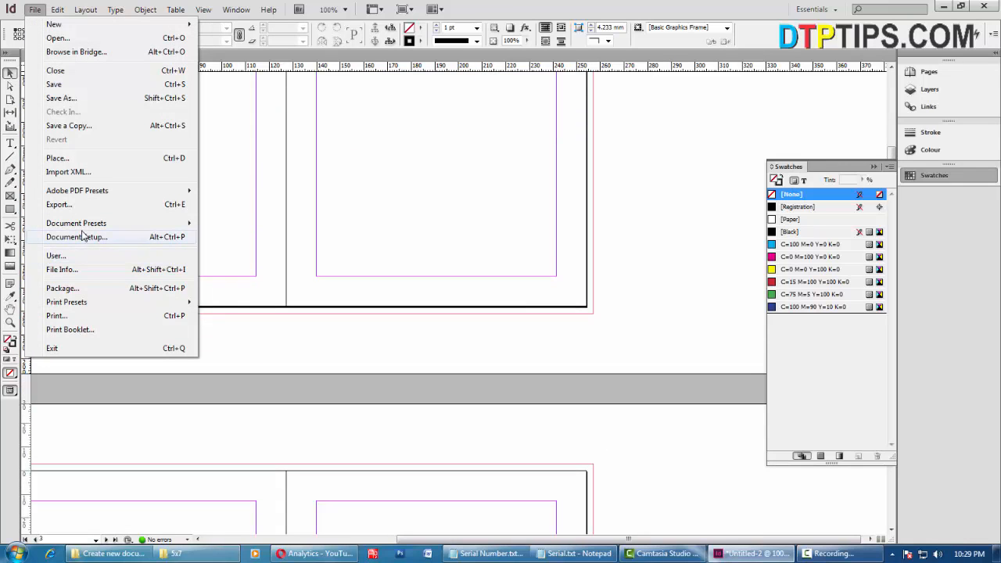
mouse_move(94, 229)
left_click(107, 243)
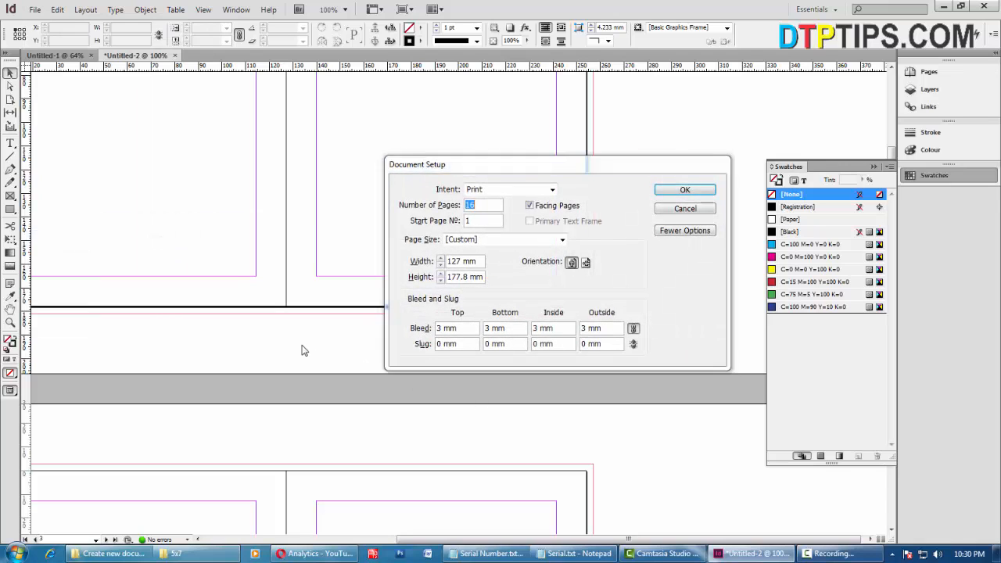
left_click_drag(574, 165, 646, 35)
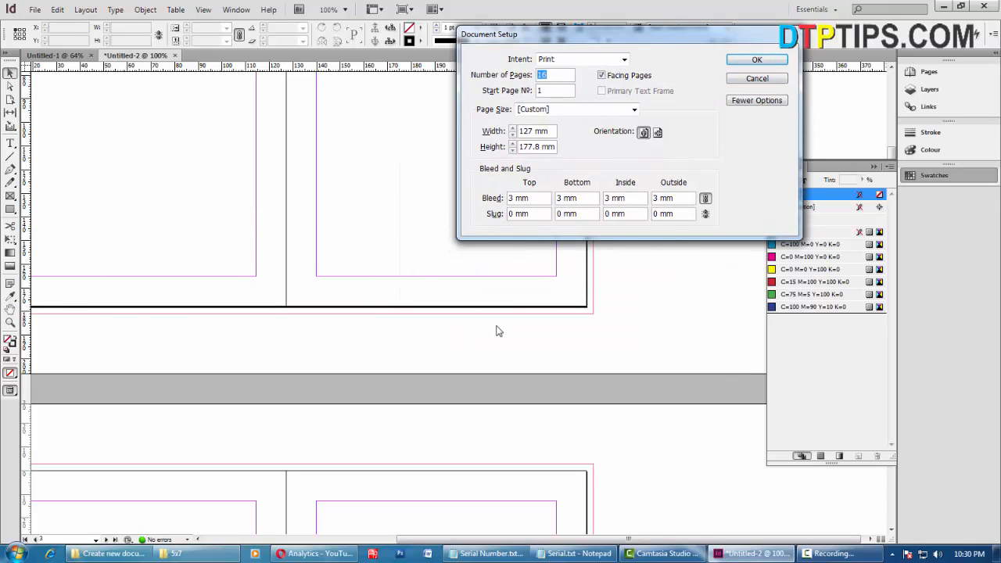
left_click(565, 214)
type("10")
left_click(756, 61)
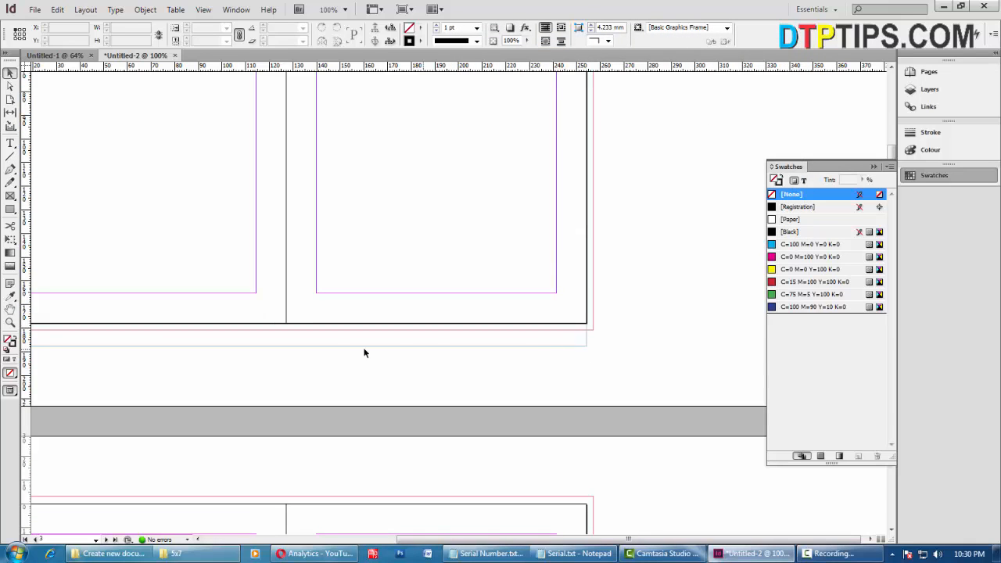
Create a text frame about 77 by 14 mm below page 3 with the text "Book size 5x7 inch".
left_click(10, 143)
left_click_drag(407, 383, 528, 383)
type("Book size 5")
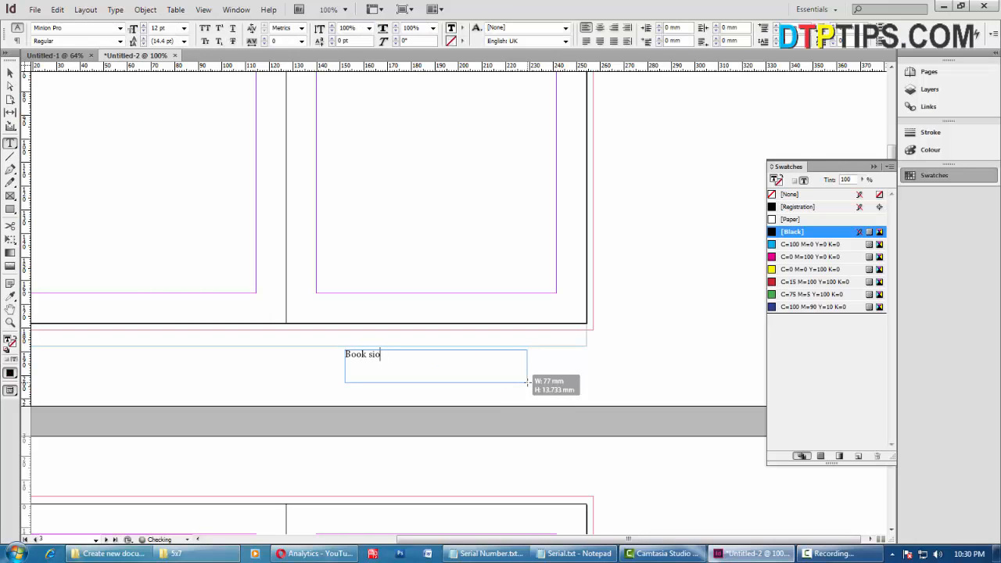
type("x7 inch")
left_click(11, 73)
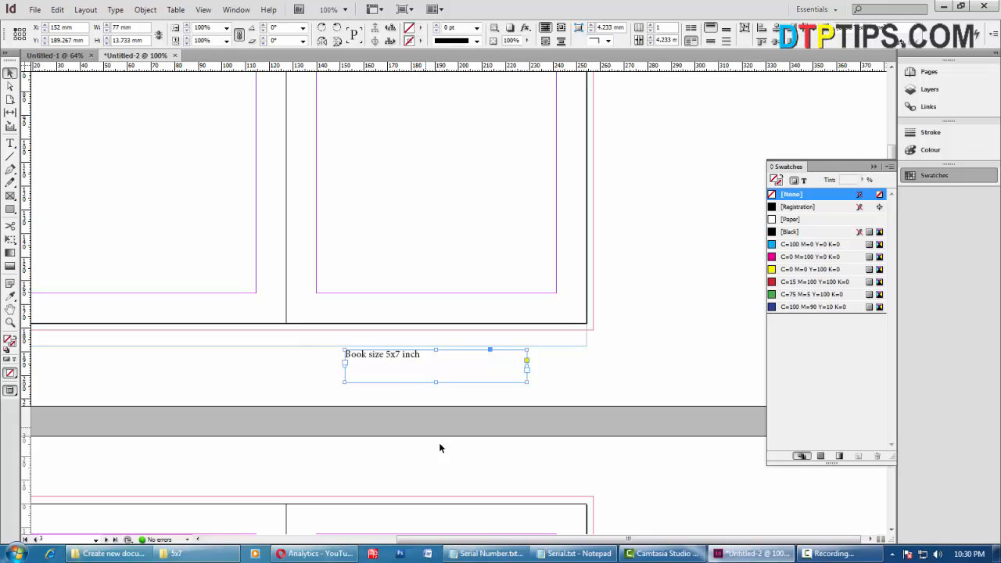
Move the text frame into the bottom slug area and shrink it to about 33 by 5 mm, ending at the page's outer edge.
left_click_drag(393, 369, 554, 350)
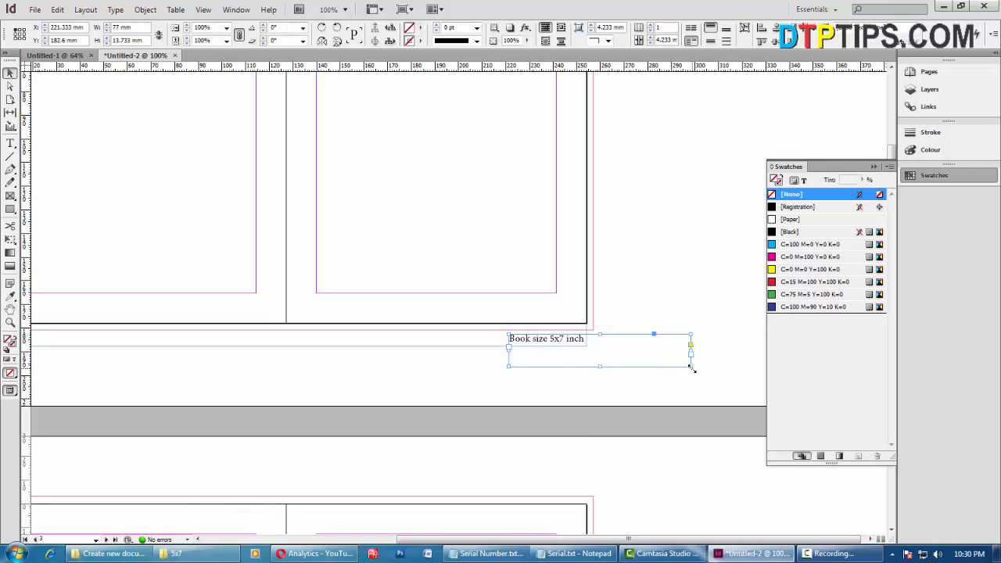
left_click_drag(692, 366, 585, 349)
left_click(638, 362)
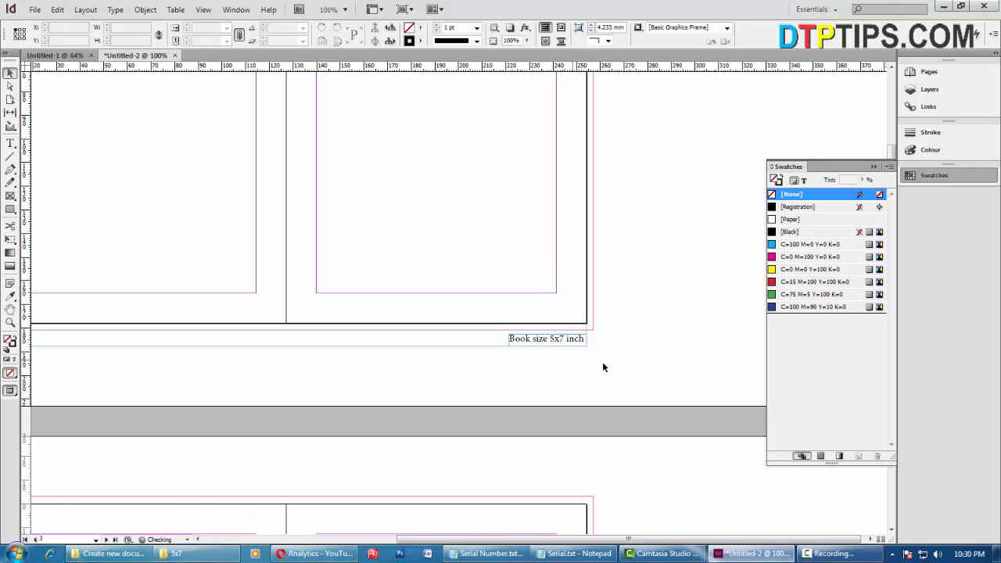
left_click(540, 342)
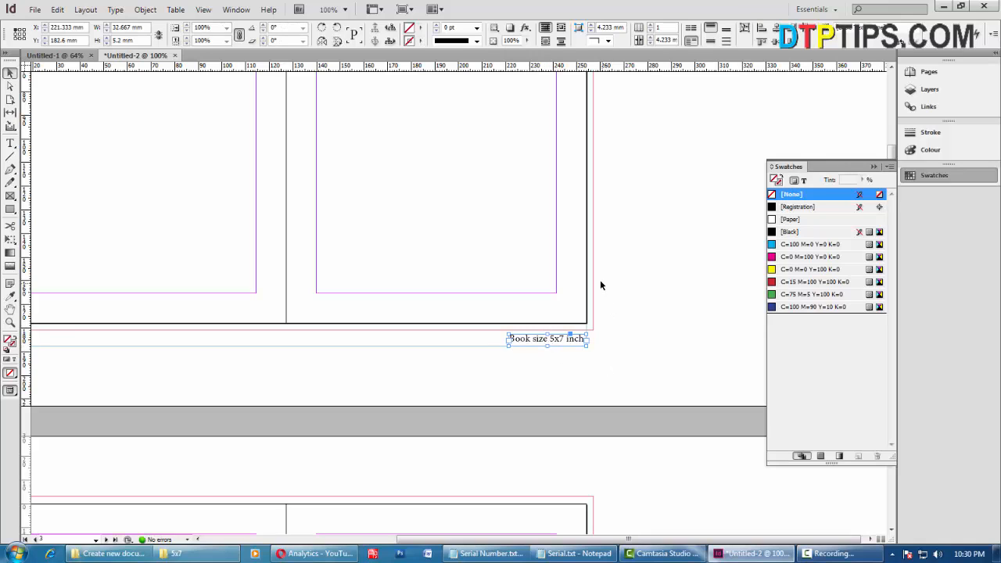
left_click(520, 353)
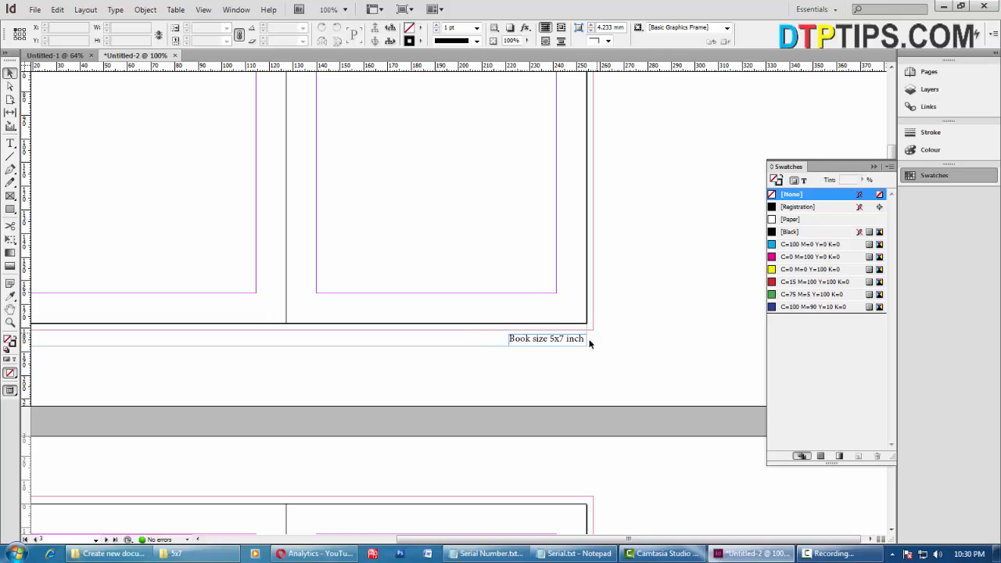
left_click(540, 346)
left_click(600, 391)
left_click(515, 341)
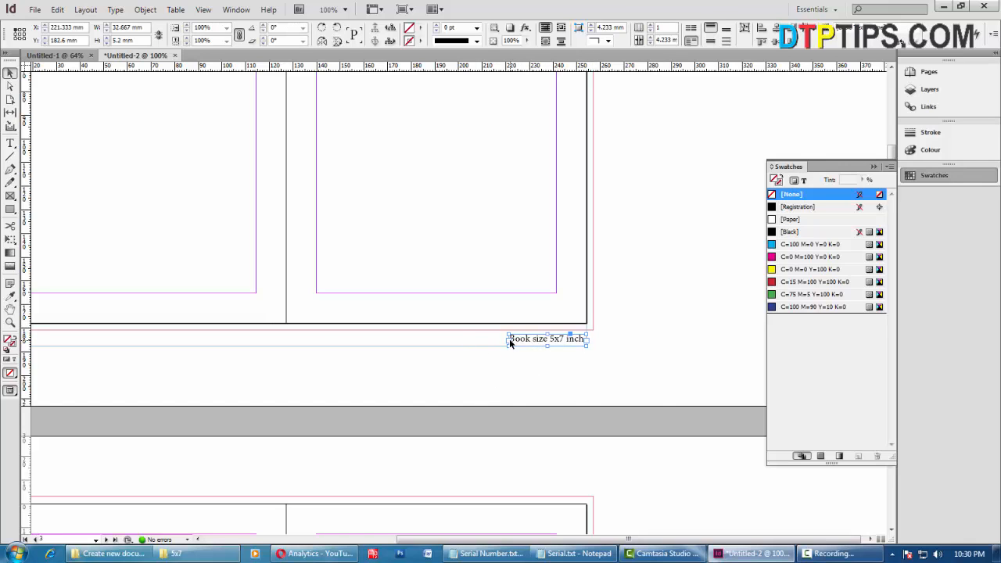
Widen the slug text frame to about 62 mm and add the word "tempalate" after "5x7 inch".
left_click_drag(509, 340, 440, 341)
double_click(536, 339)
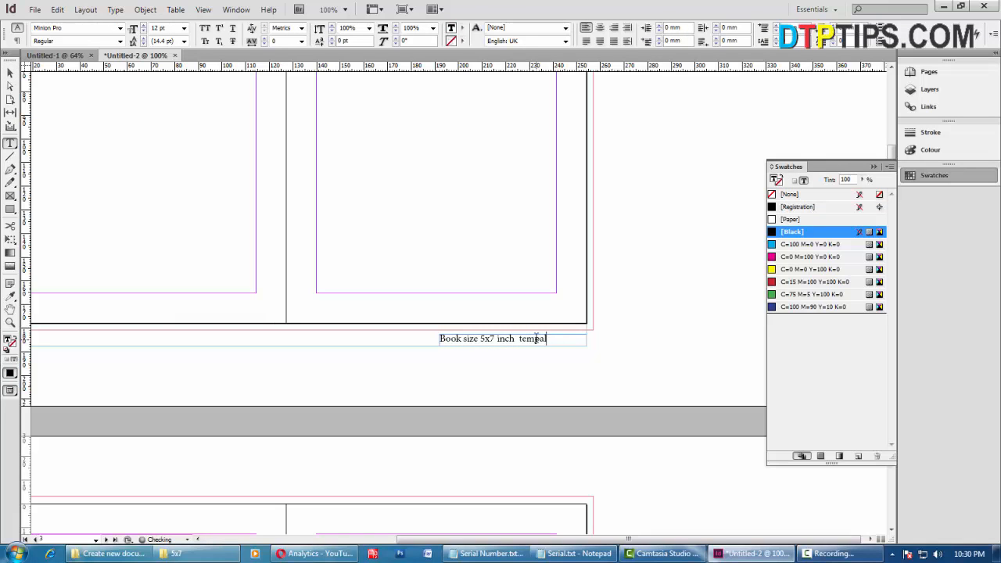
left_click(545, 338)
key("BackSpace")
key("BackSpace")
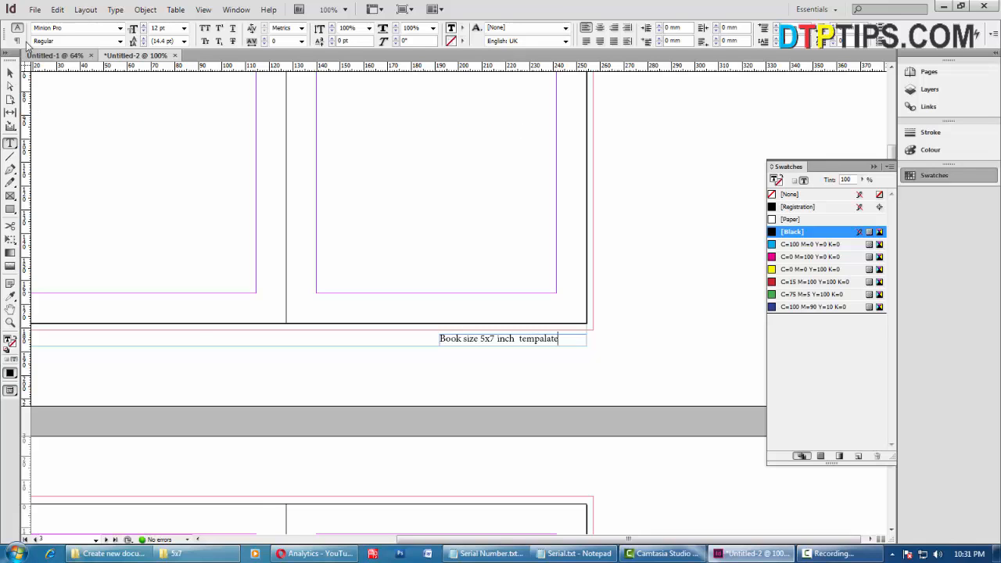
left_click(35, 9)
left_click(59, 204)
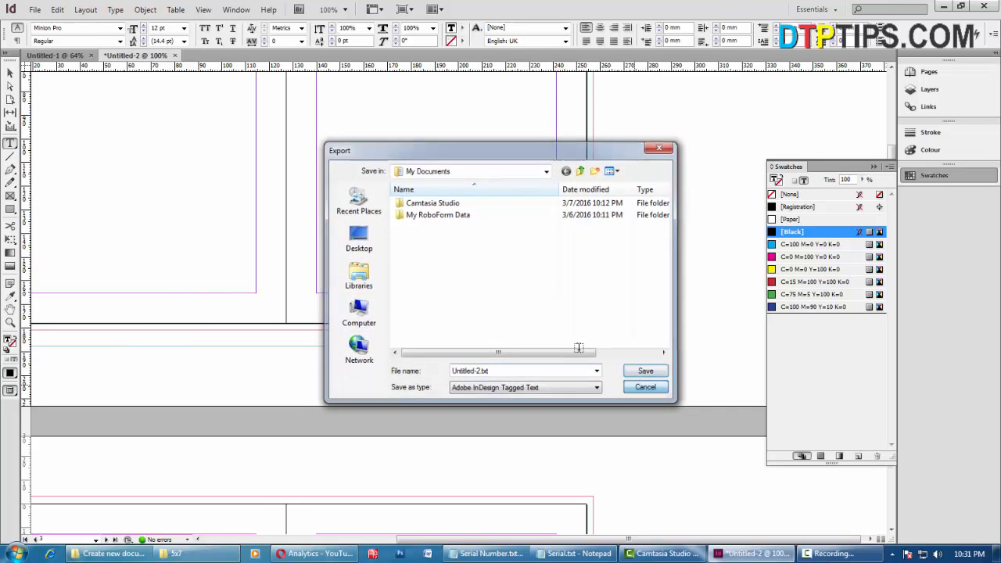
left_click(646, 388)
Try a High Quality Print PDF export with the Page Information mark enabled, and cancel the export.
left_click(35, 10)
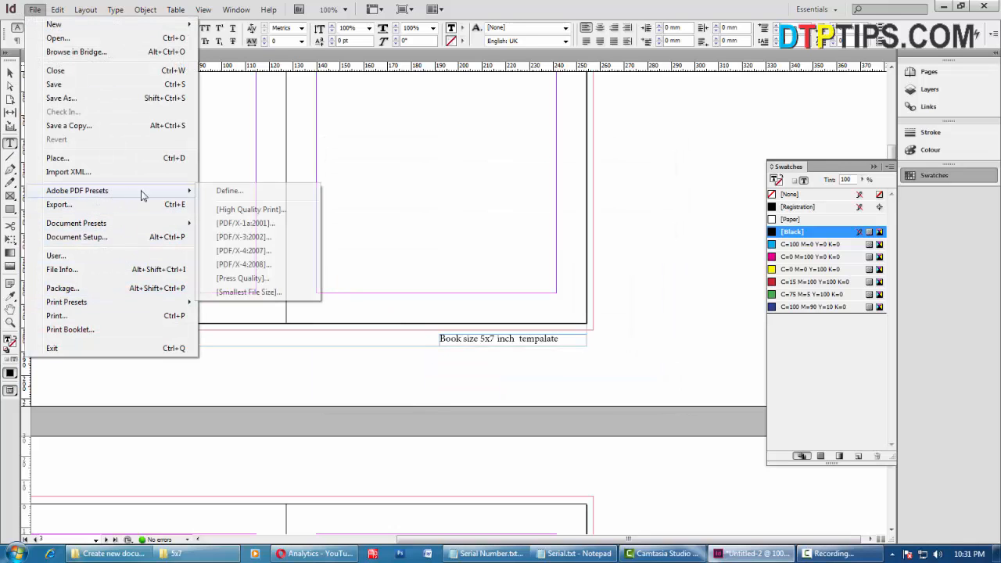
left_click(250, 208)
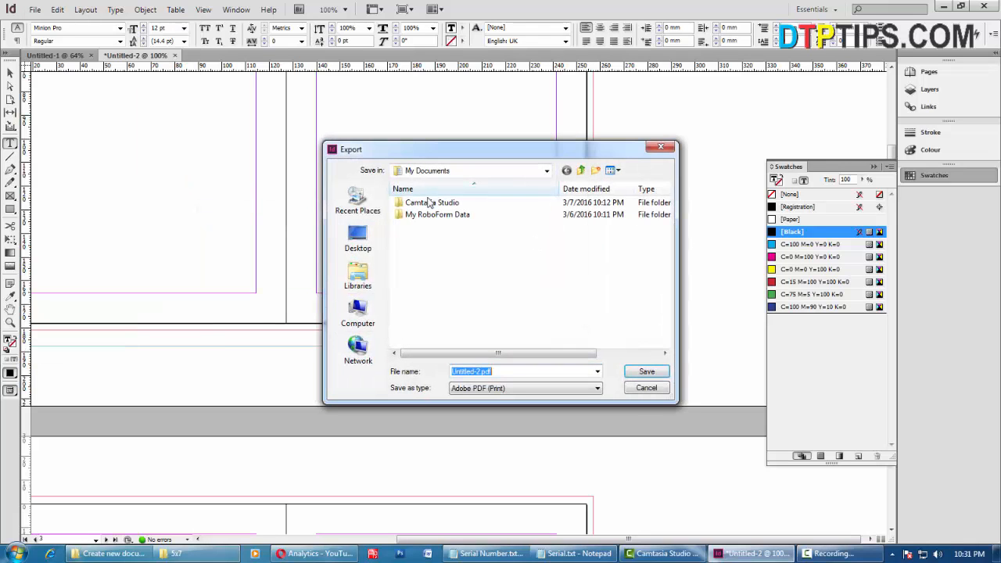
left_click(647, 372)
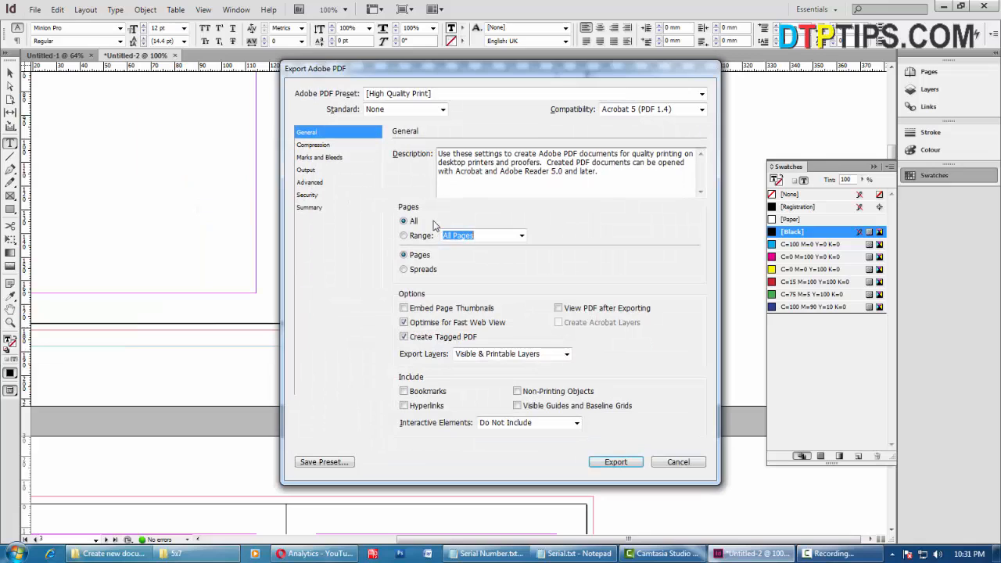
left_click(317, 158)
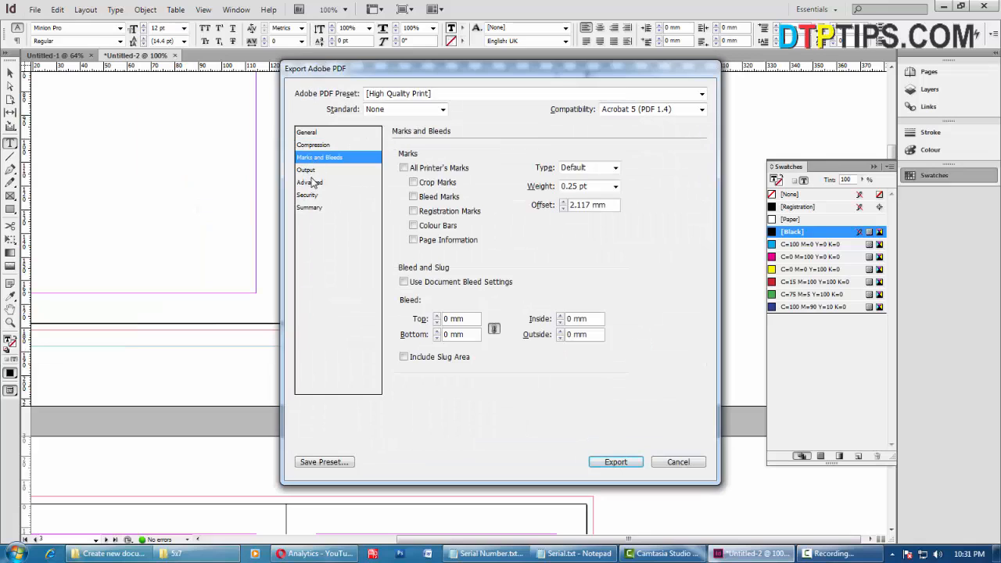
left_click(414, 239)
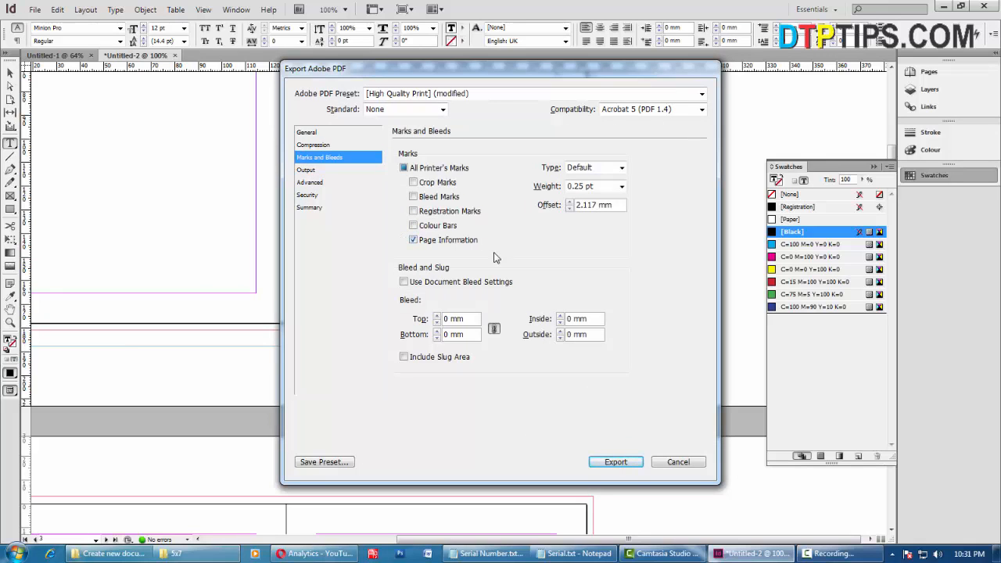
left_click(693, 463)
left_click(493, 339)
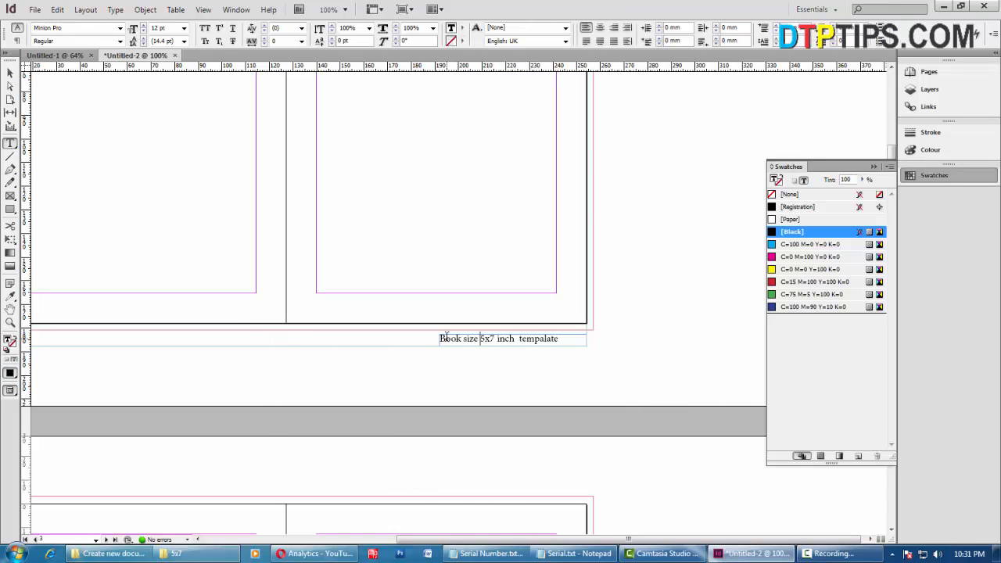
left_click_drag(446, 339, 552, 338)
left_click(12, 75)
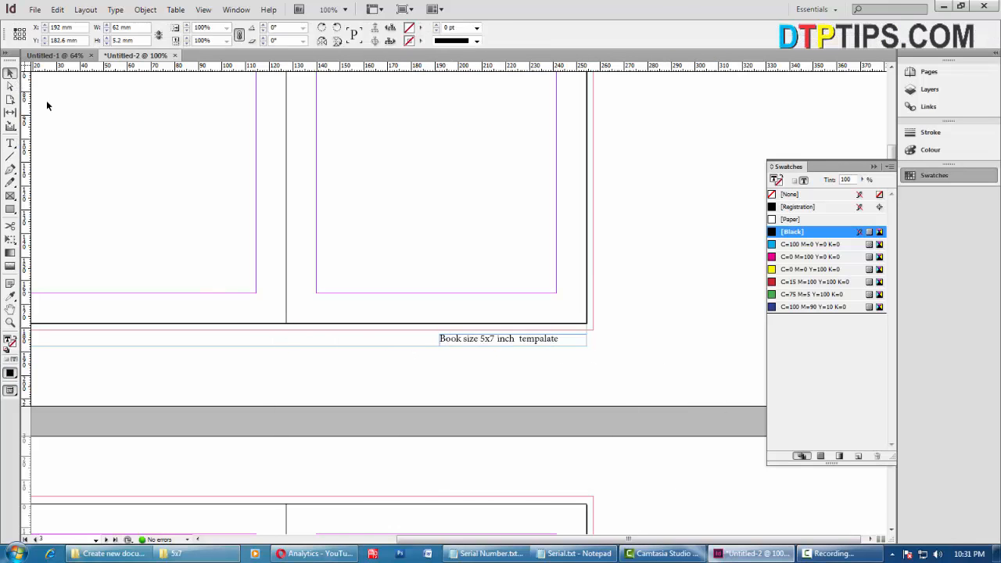
left_click(50, 104)
Review the New Document settings of the "5x7 in page 16" preset, and cancel without creating a document.
scroll(509, 274, "up", 4)
key("ctrl+minus")
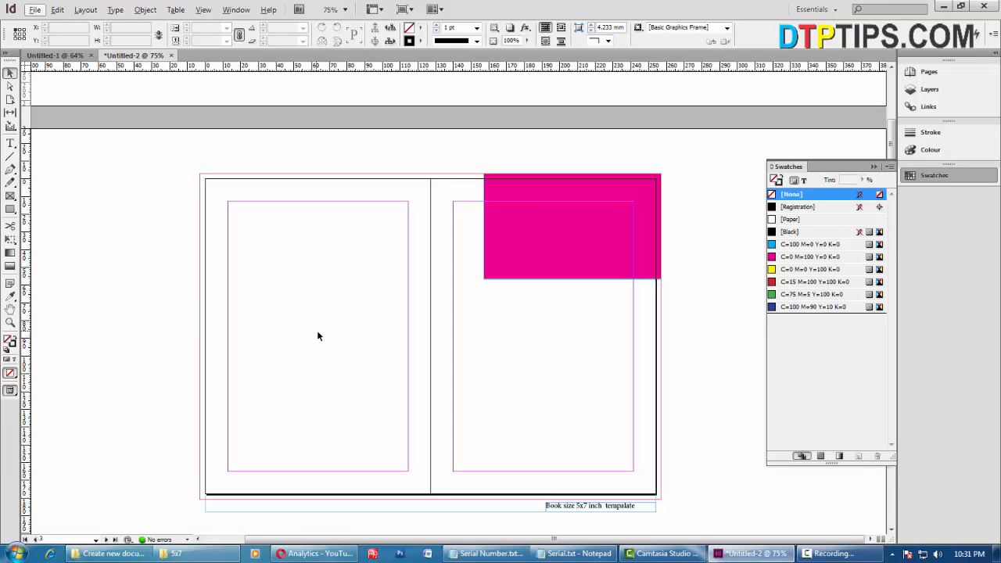
left_click(36, 10)
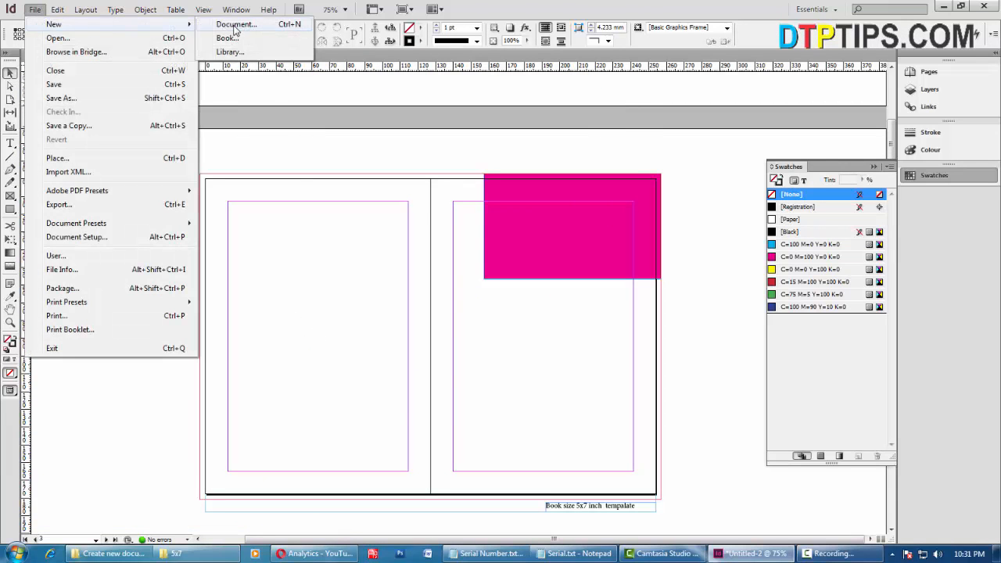
left_click(235, 24)
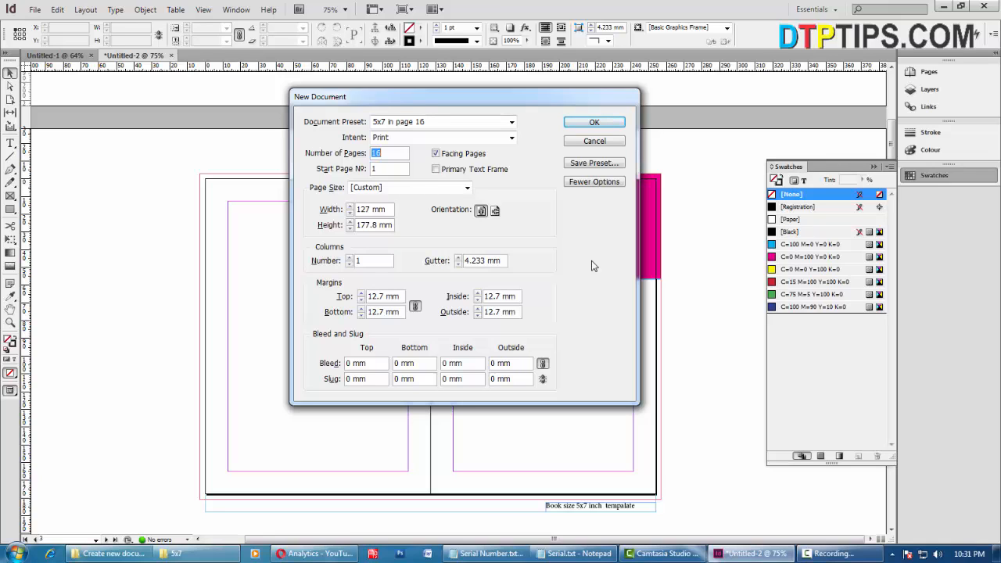
left_click(594, 142)
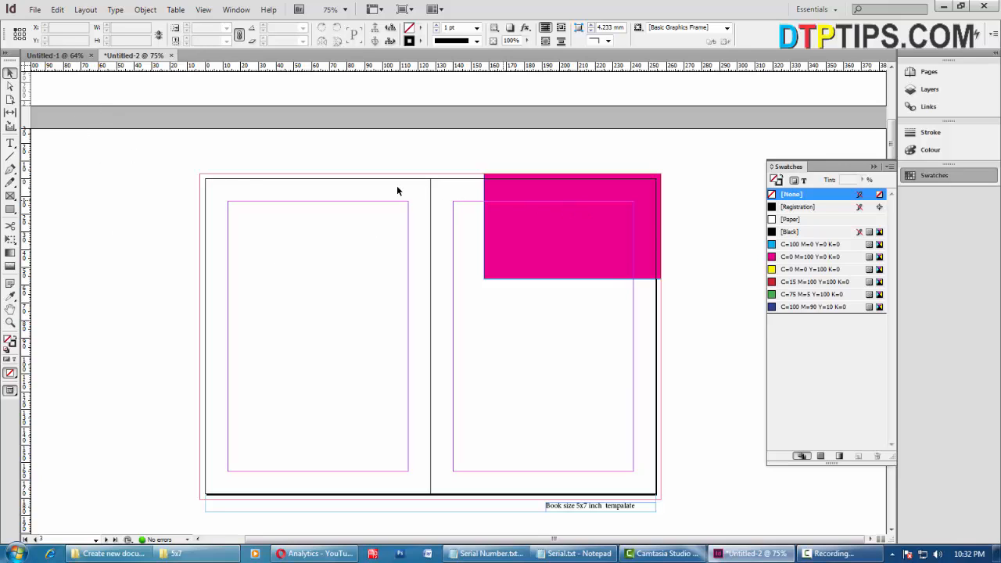
left_click(36, 9)
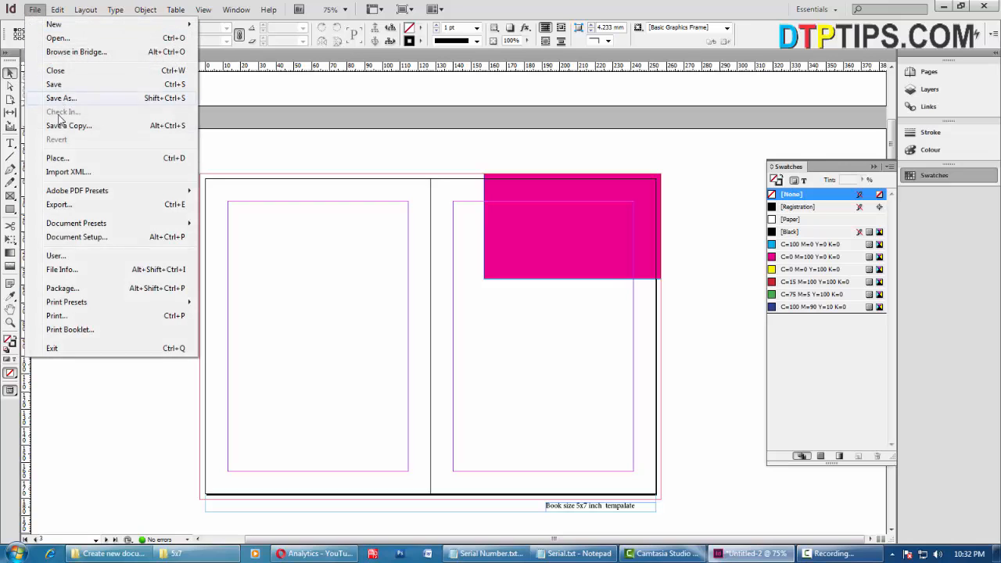
left_click(286, 147)
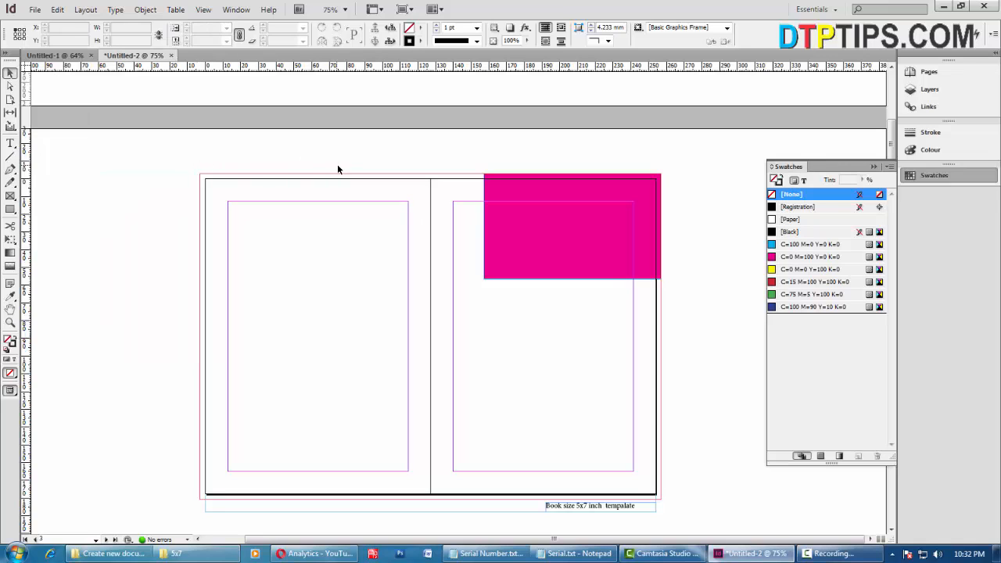
Resize the magenta rectangle to a band about 130 by 16 mm, from the spine to the outside bleed and down to the top margin.
left_click(575, 259)
left_click_drag(484, 226, 431, 226)
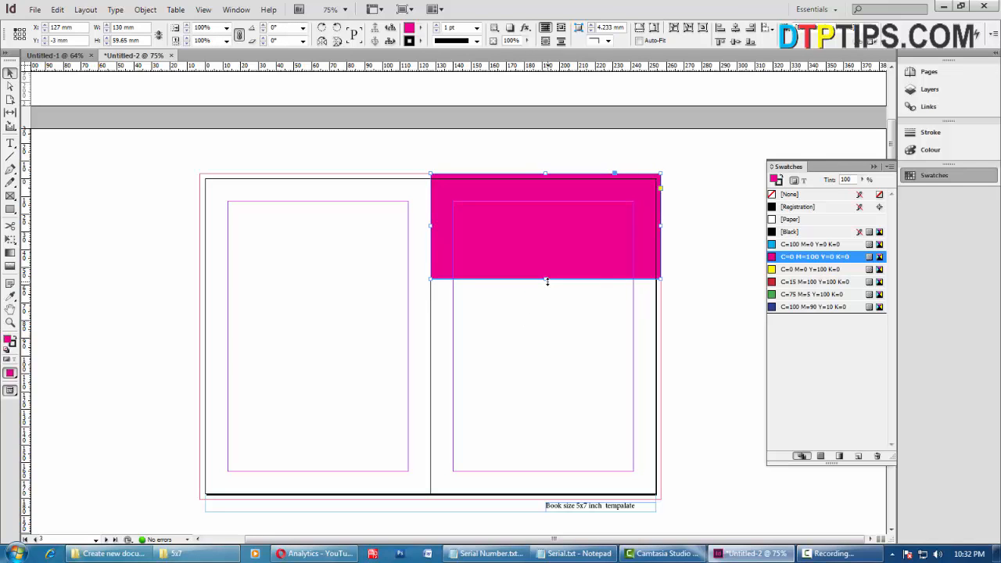
left_click_drag(545, 279, 554, 202)
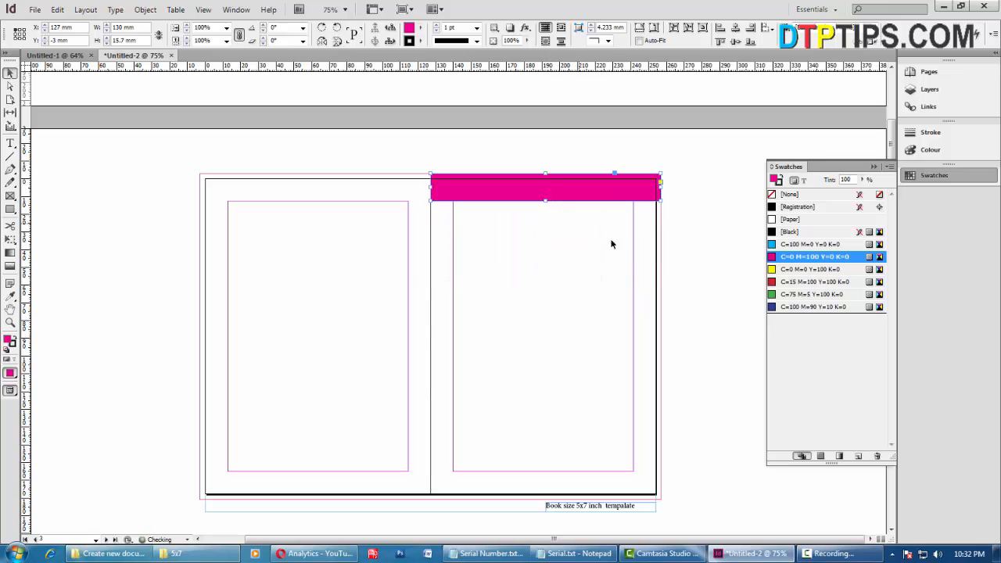